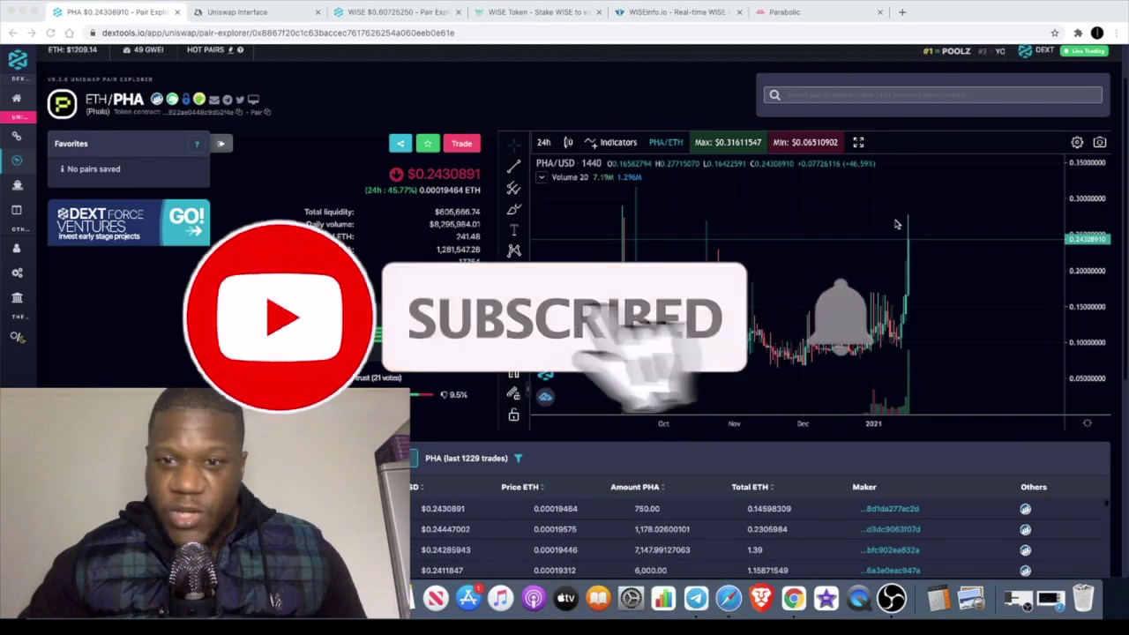
# Step: Bring up the minimized YouTube video window showing the earlier PHA chart forecast, and minimize it again
pyautogui.scroll(-2, 896, 224)
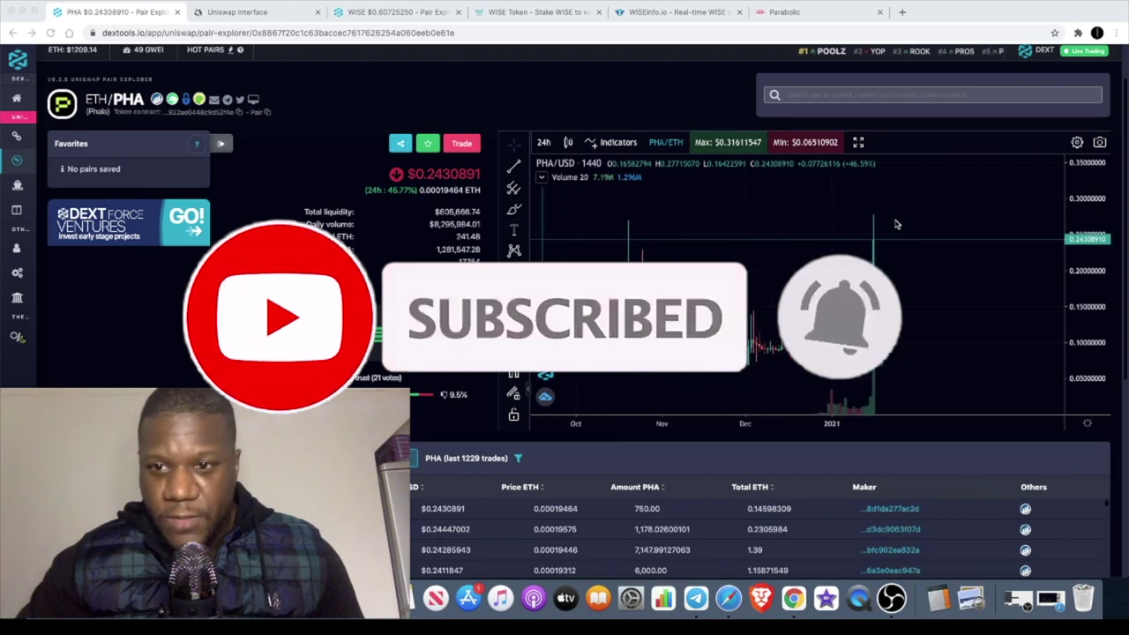
pyautogui.click(1062, 606)
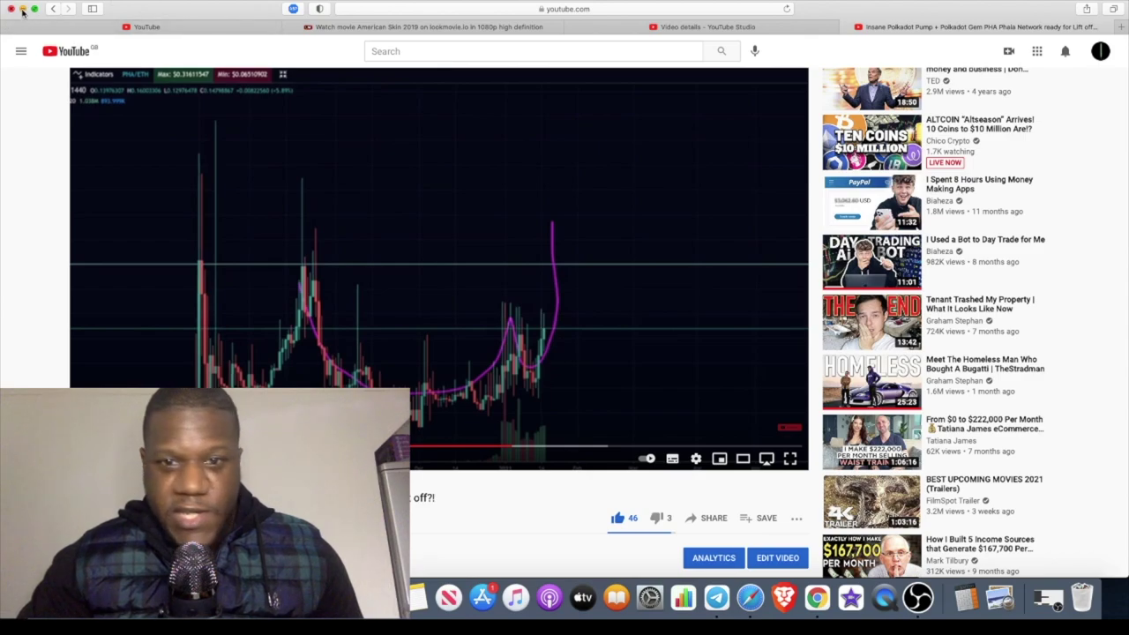
pyautogui.click(23, 9)
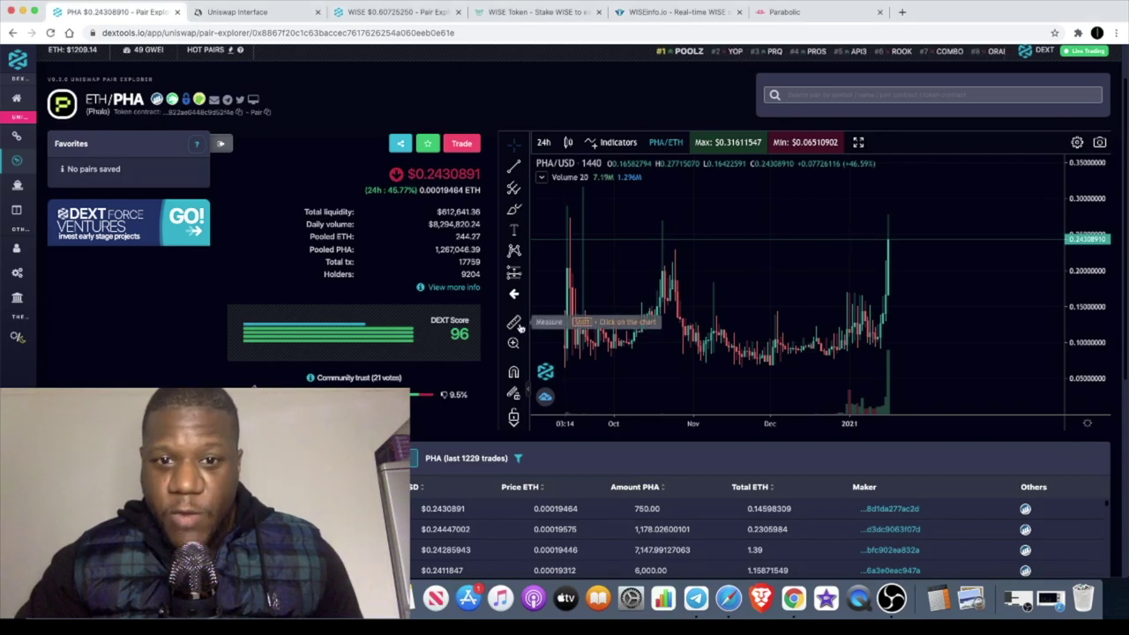
# Step: Measure the price range of the latest PHA rally beside the newest candles, and clear the measurement
pyautogui.click(515, 323)
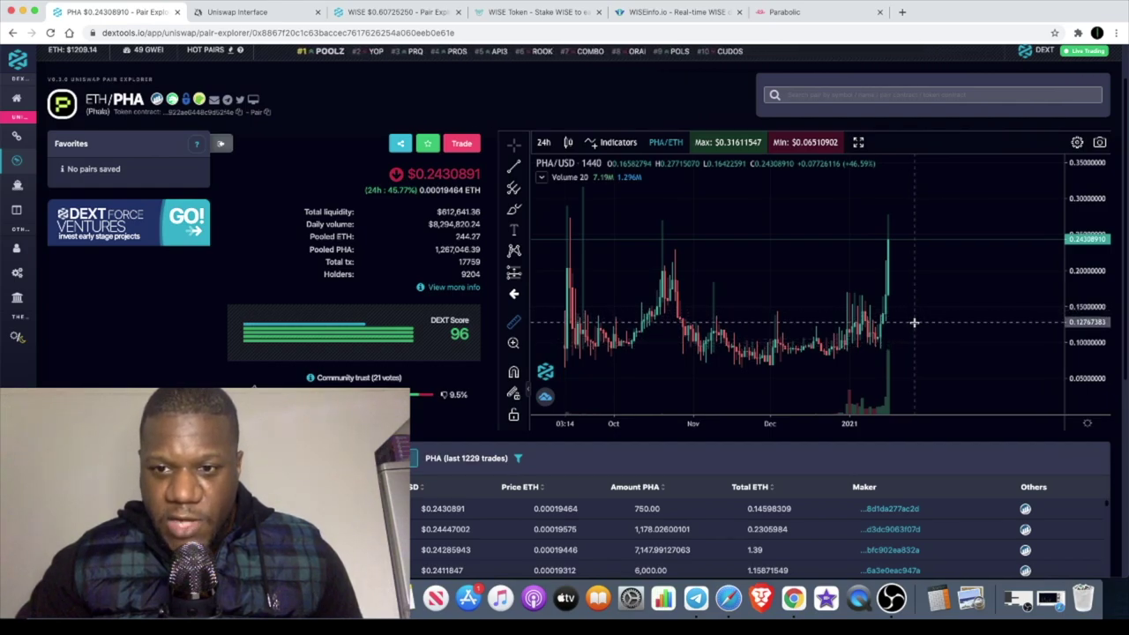
pyautogui.click(914, 323)
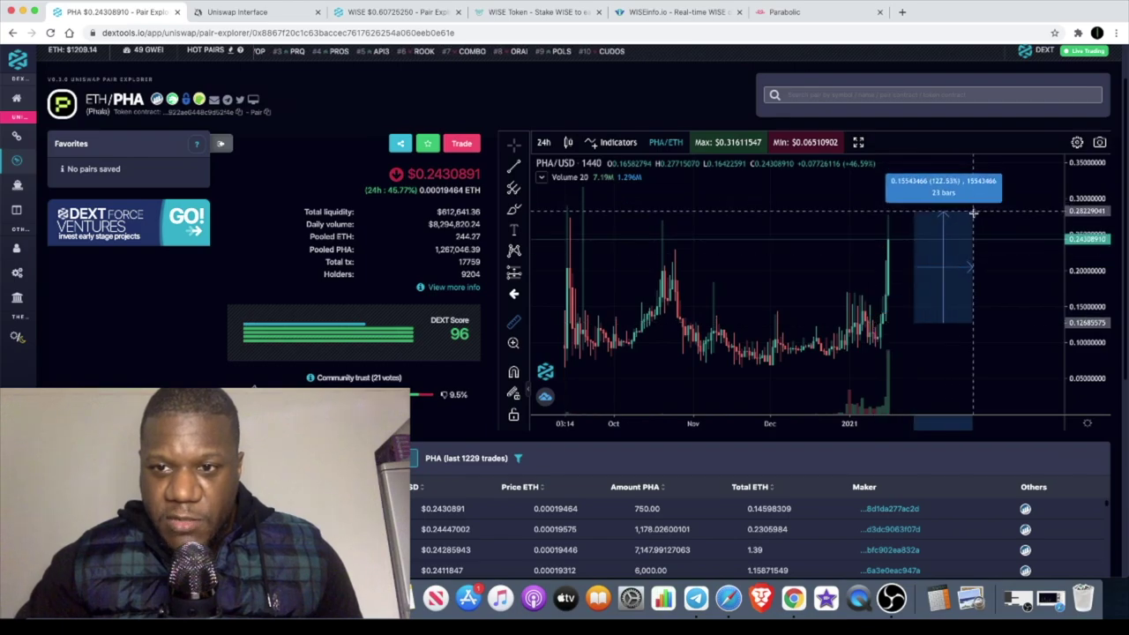
pyautogui.click(955, 284)
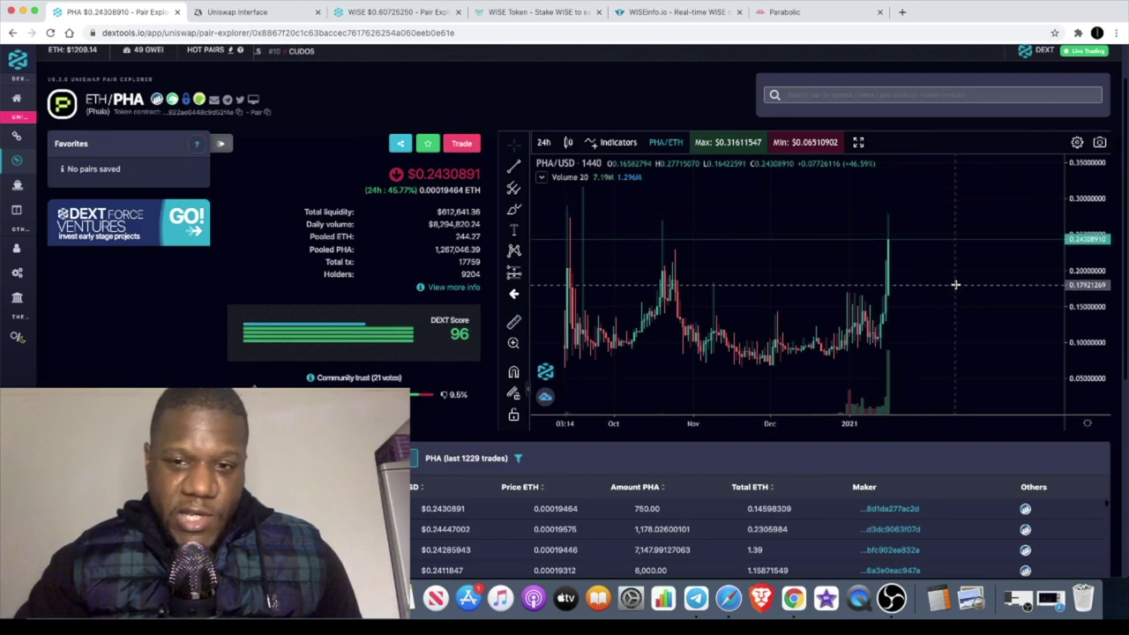
# Step: Examine the PHA/USD daily chart from its launch peak through the January 2021 rally
pyautogui.scroll(-3, 955, 284)
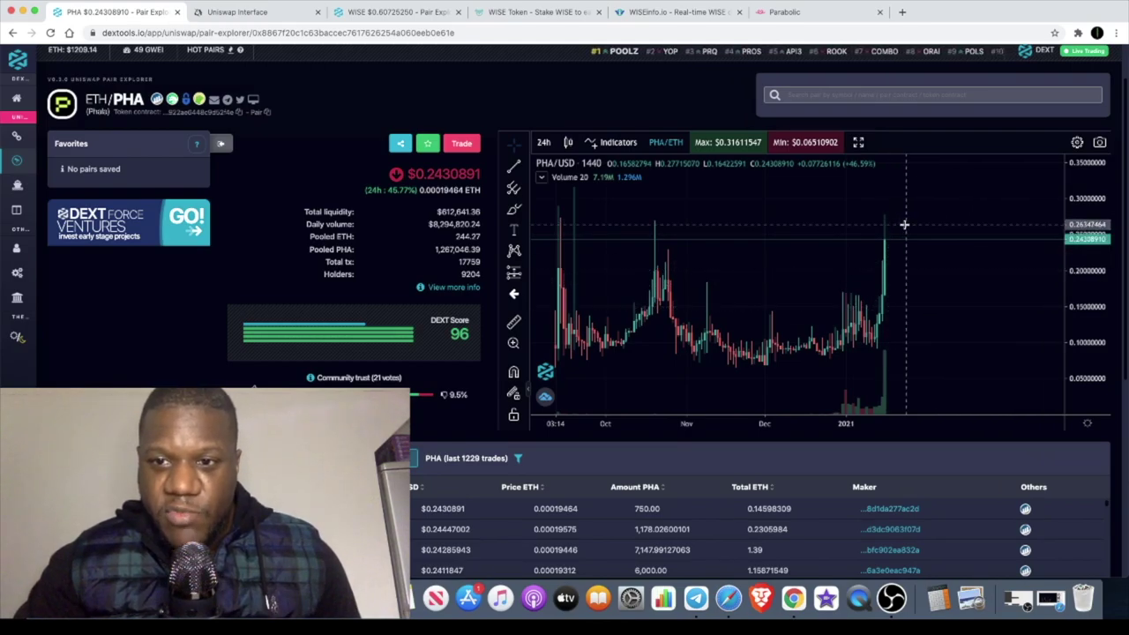
pyautogui.scroll(2, 902, 227)
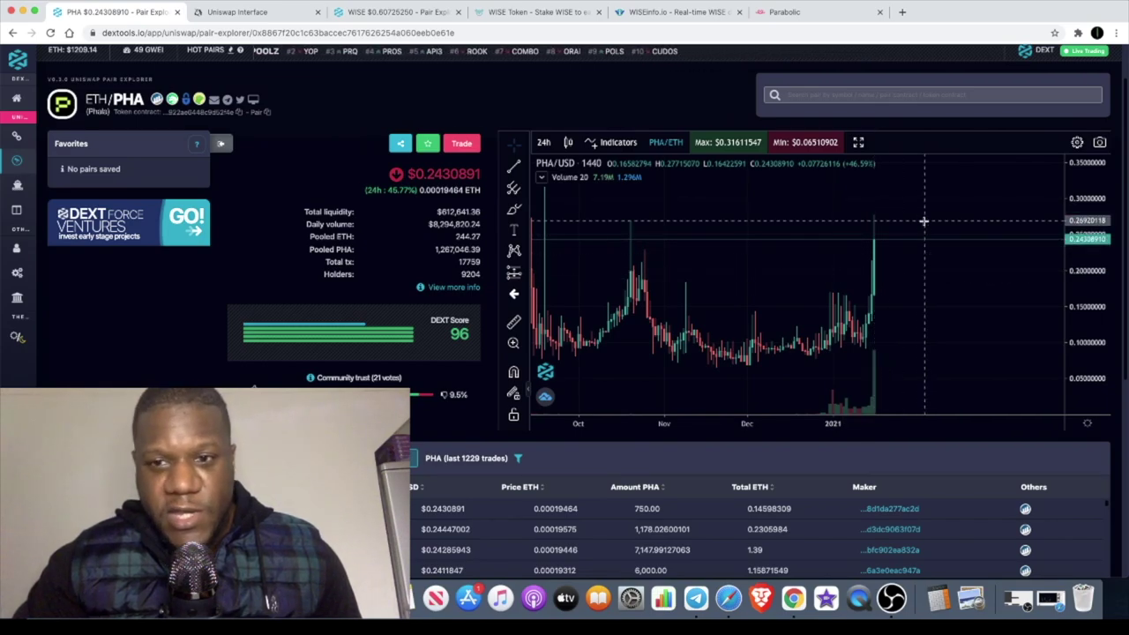
pyautogui.scroll(-2, 924, 222)
pyautogui.scroll(-2, 923, 230)
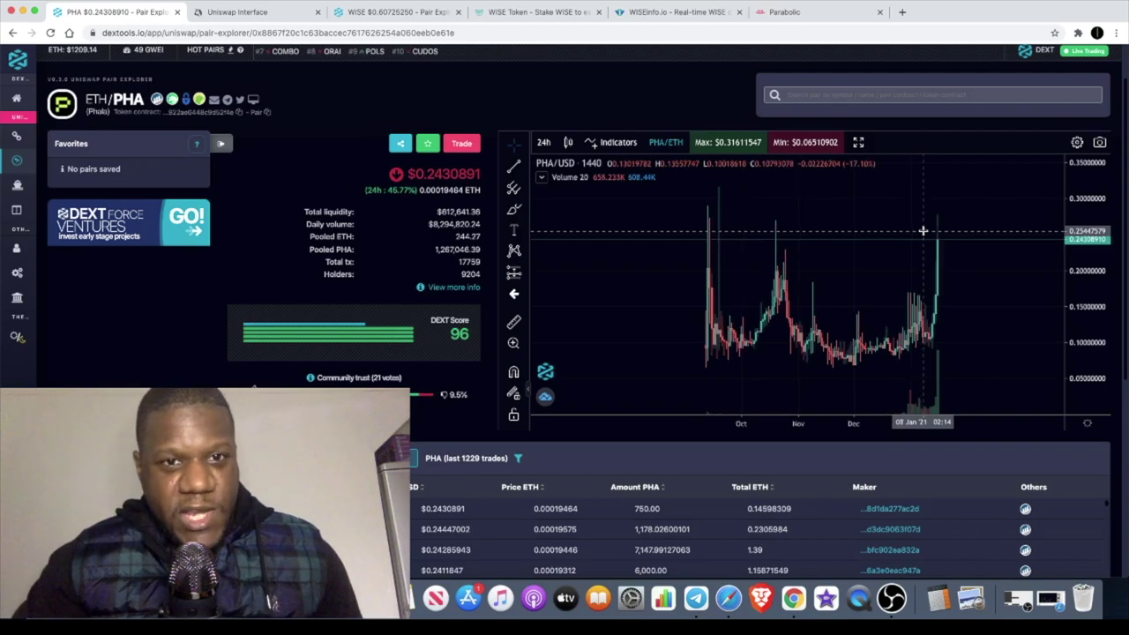
pyautogui.scroll(1, 922, 230)
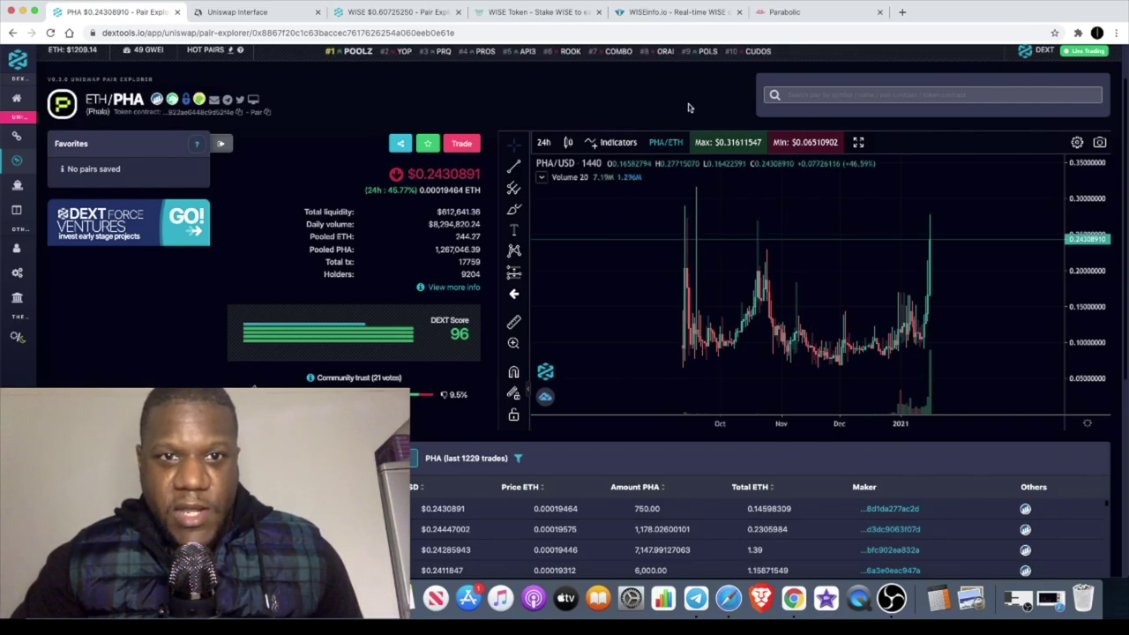
# Step: Open the ETH/WISE pair page and examine the 15-minute price action from the January peak to the latest candles
pyautogui.click(393, 13)
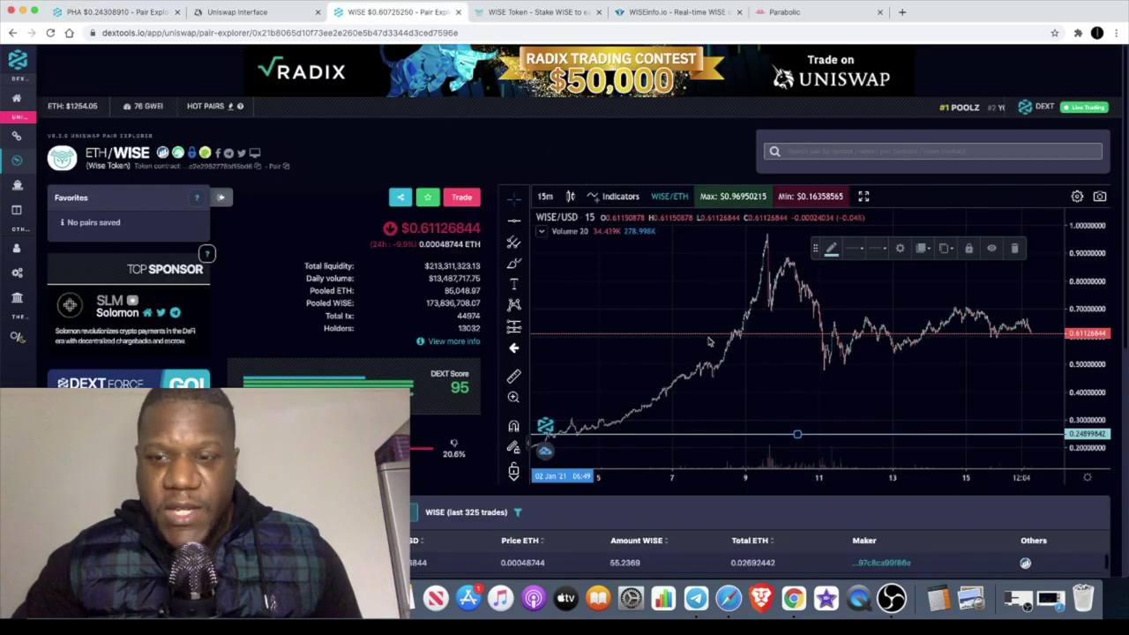
pyautogui.scroll(5, 708, 340)
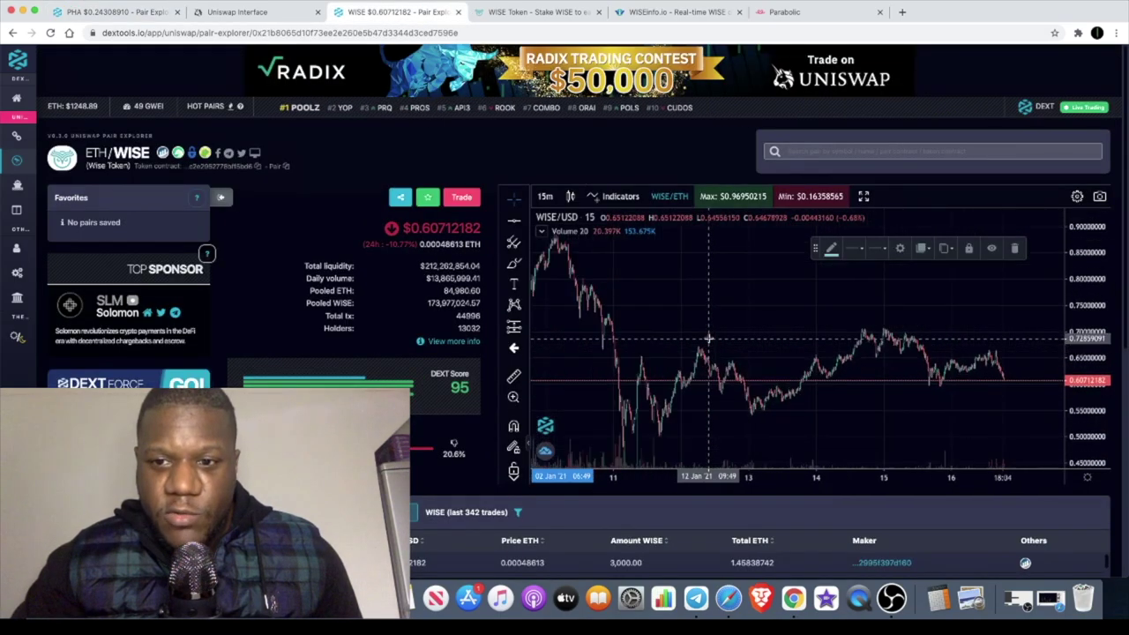
pyautogui.scroll(3, 708, 338)
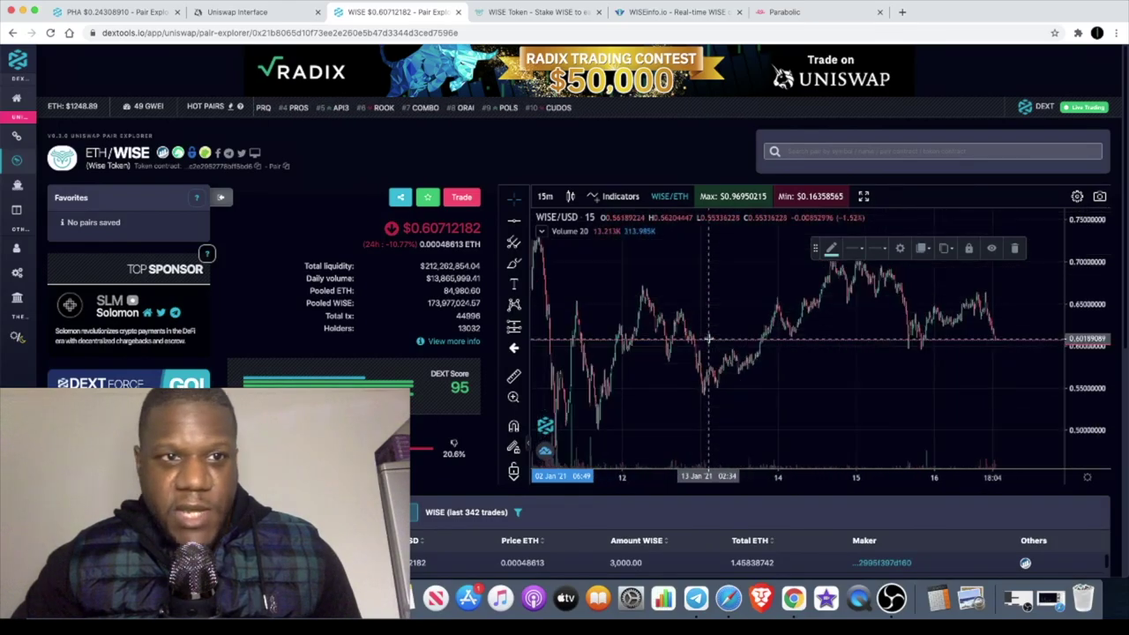
pyautogui.scroll(-5, 709, 338)
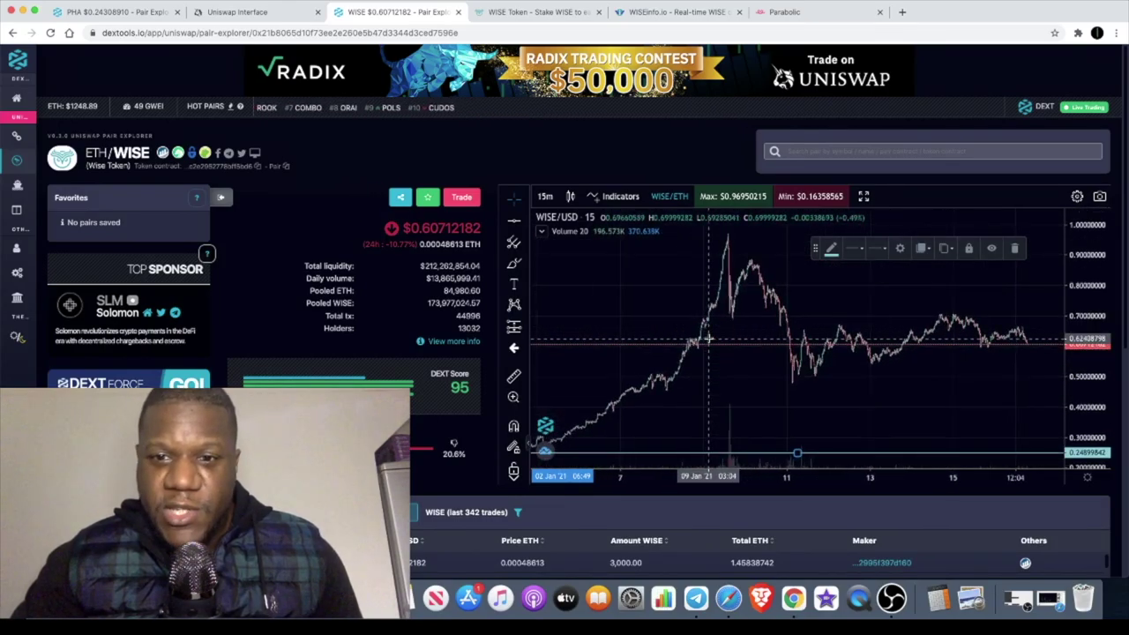
pyautogui.scroll(2, 709, 338)
pyautogui.scroll(2, 708, 338)
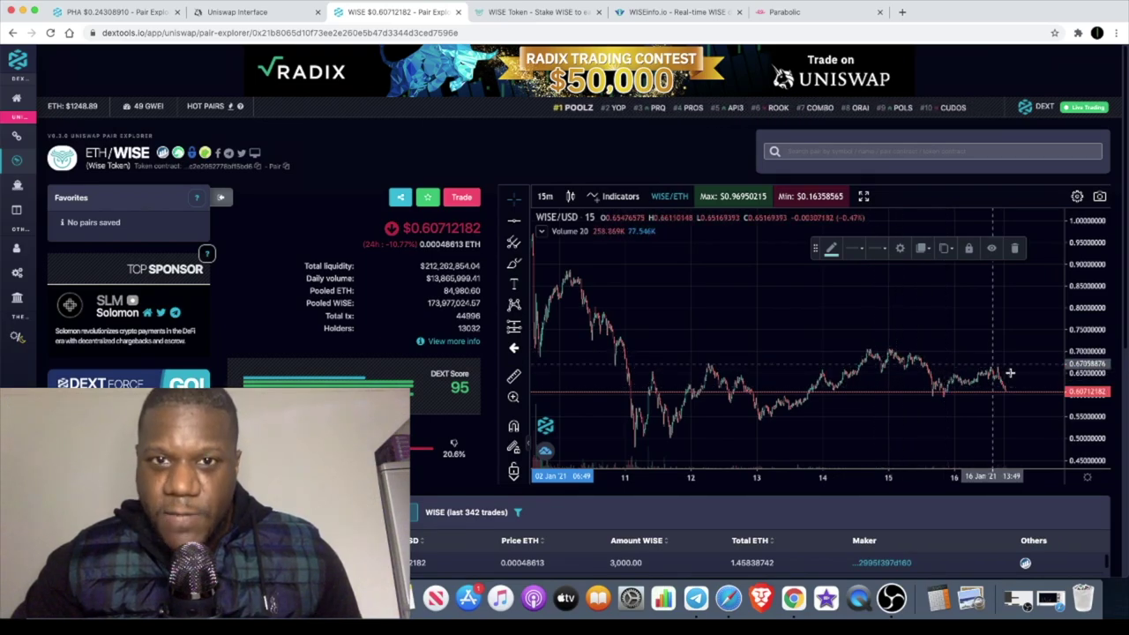
pyautogui.scroll(-2, 1008, 375)
pyautogui.scroll(-2, 1010, 376)
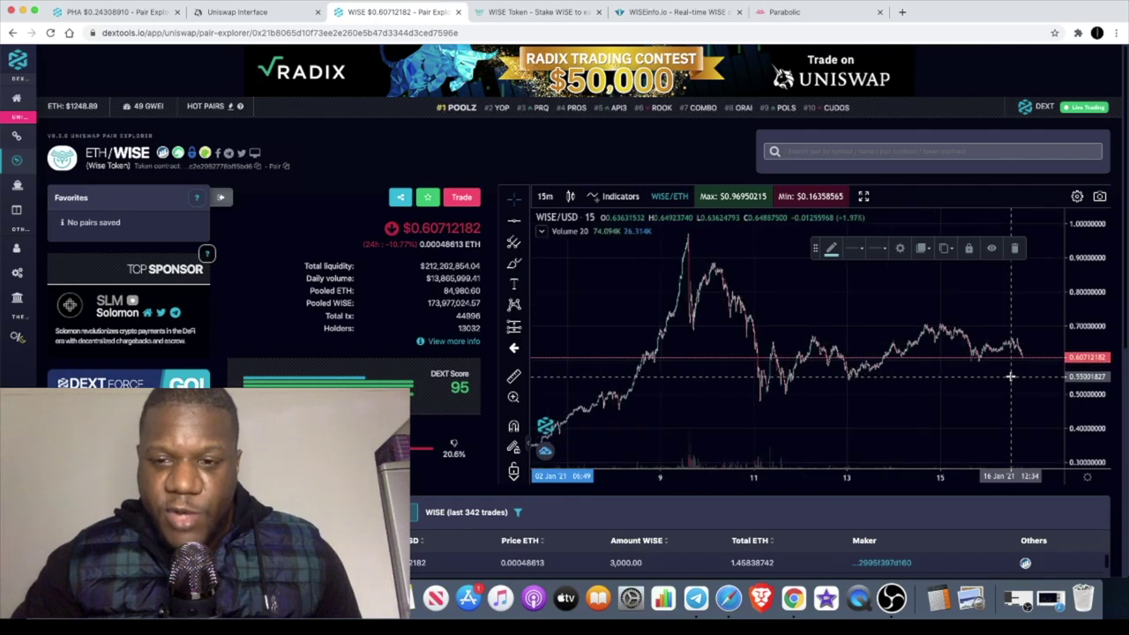
pyautogui.scroll(3, 1010, 375)
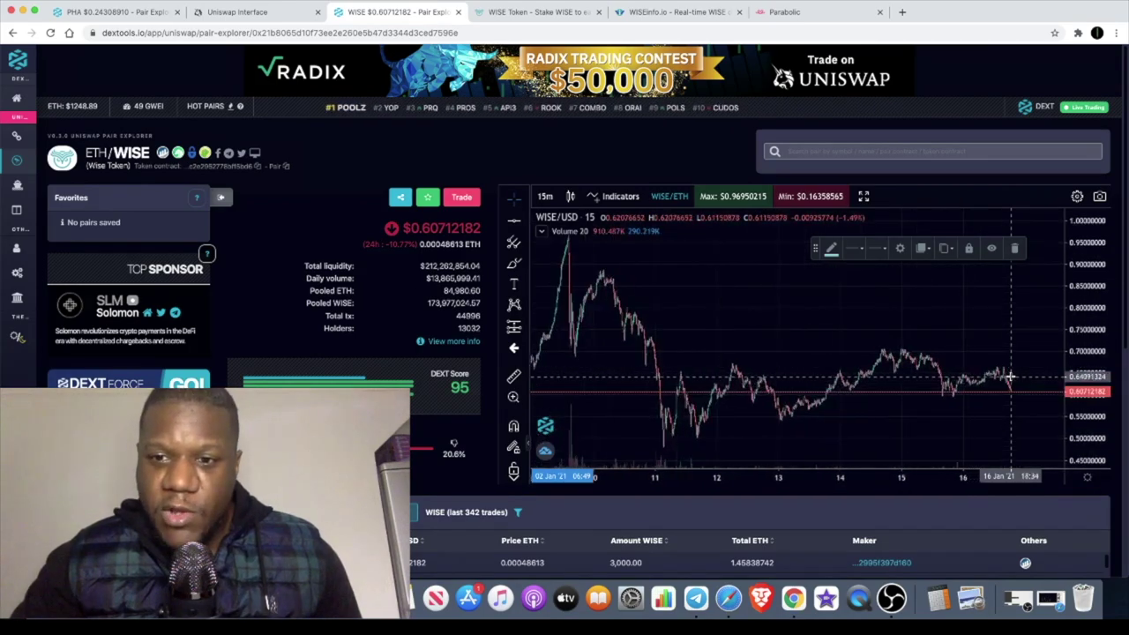
# Step: Set the WISE/USD chart interval to 4 hours and bring the full price history into view
pyautogui.click(545, 196)
pyautogui.click(553, 355)
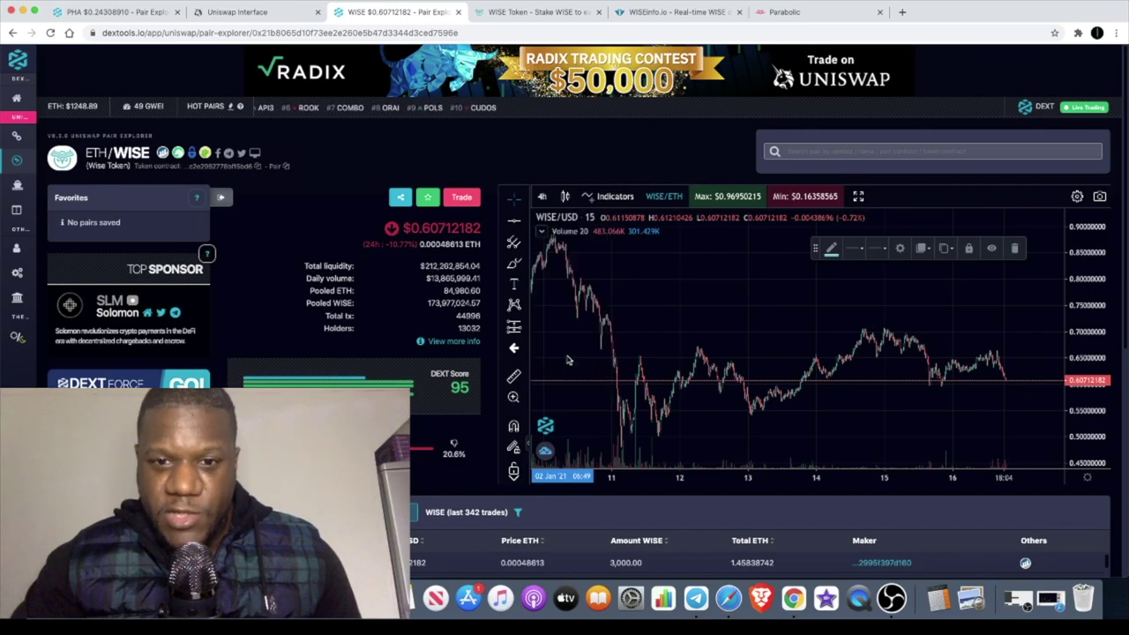
pyautogui.scroll(3, 886, 364)
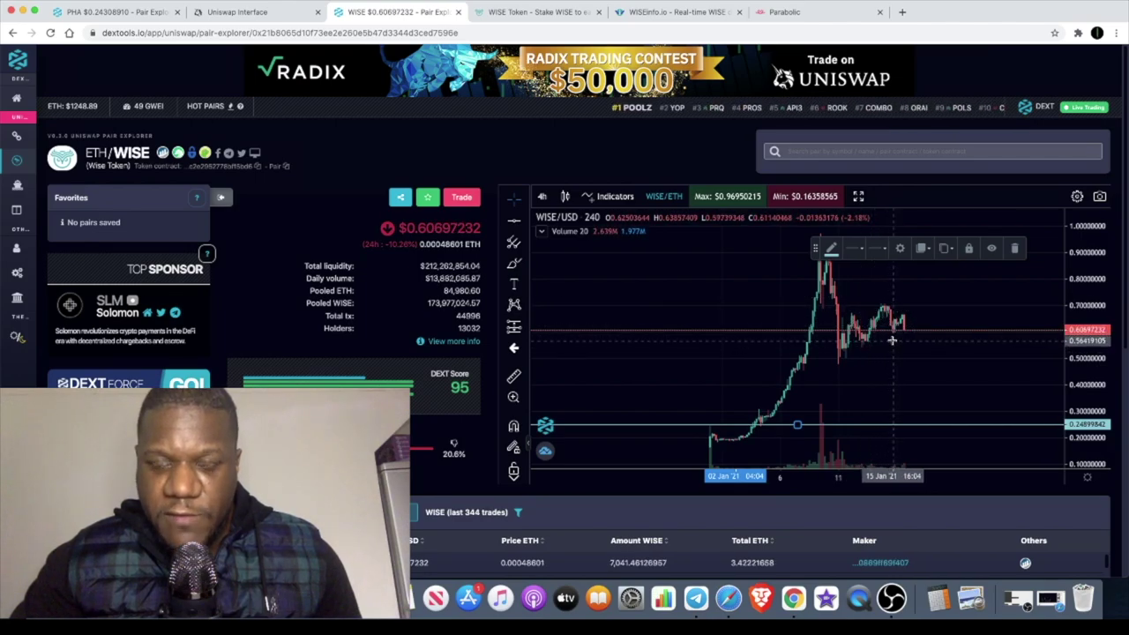
pyautogui.scroll(3, 904, 331)
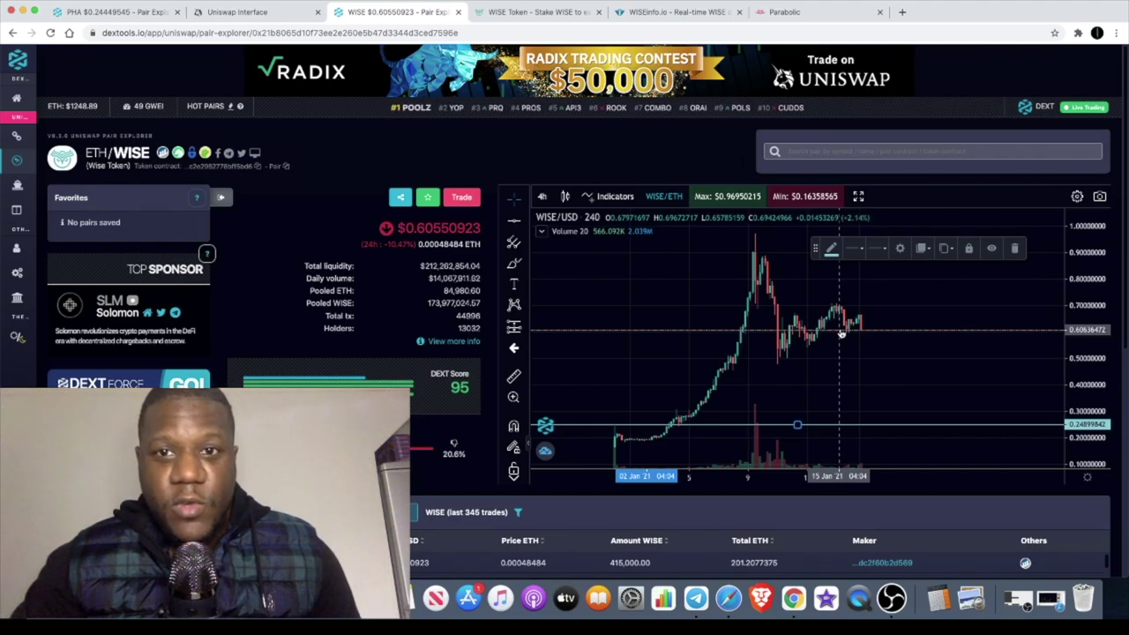
# Step: Review the WISE market data, Uniswap stats, stake statistics and supply figures on WISEinfo.io
pyautogui.click(672, 13)
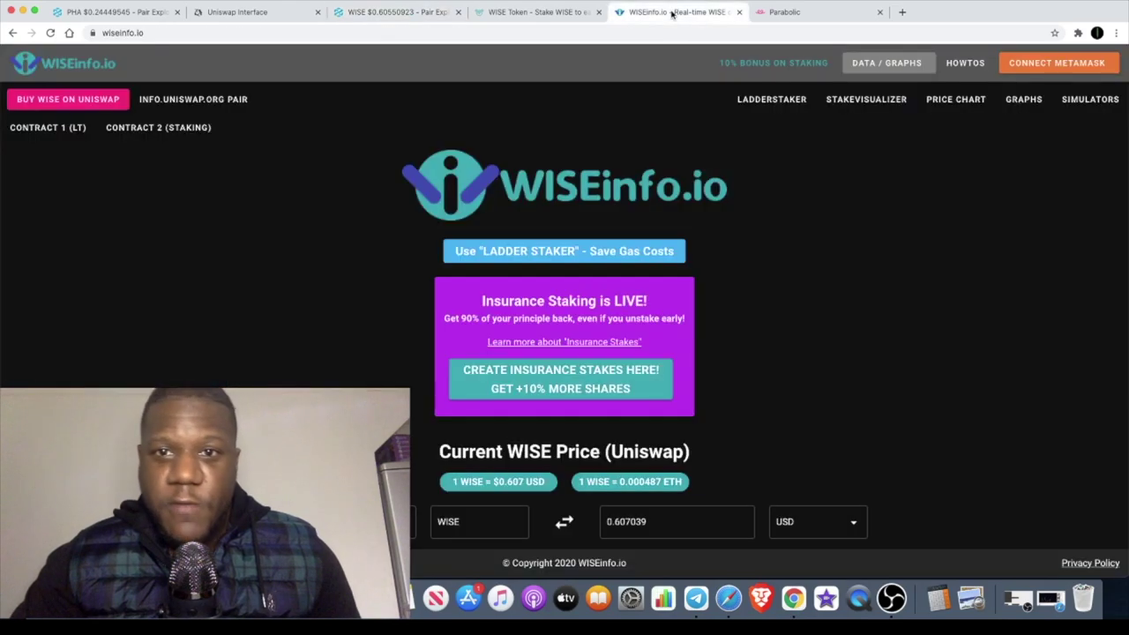
pyautogui.scroll(-10, 787, 386)
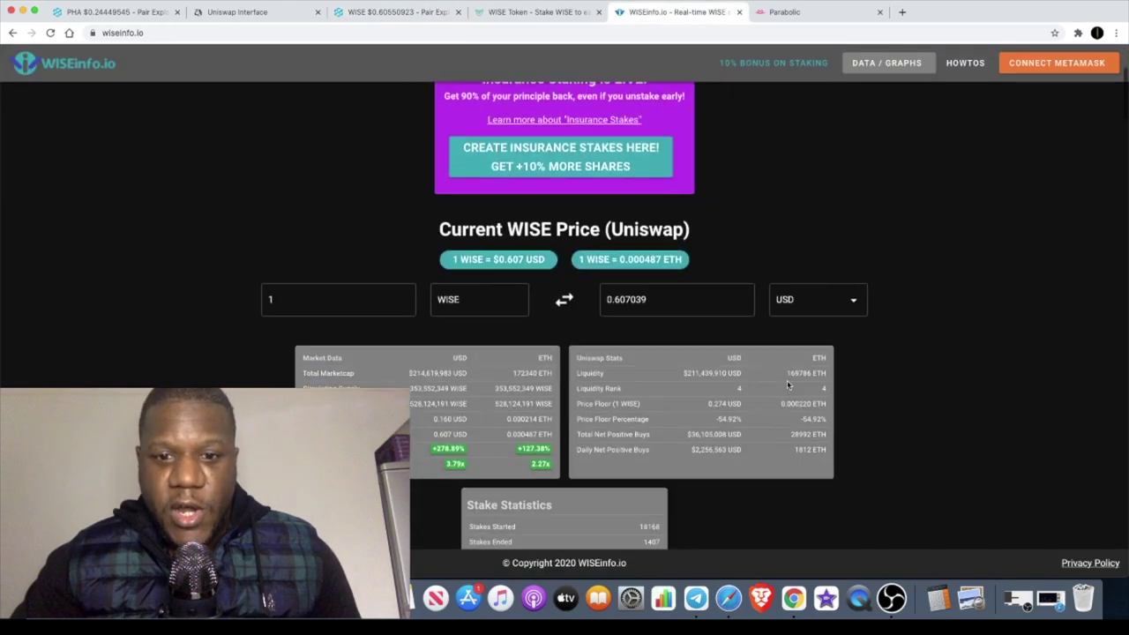
pyautogui.scroll(-1, 787, 386)
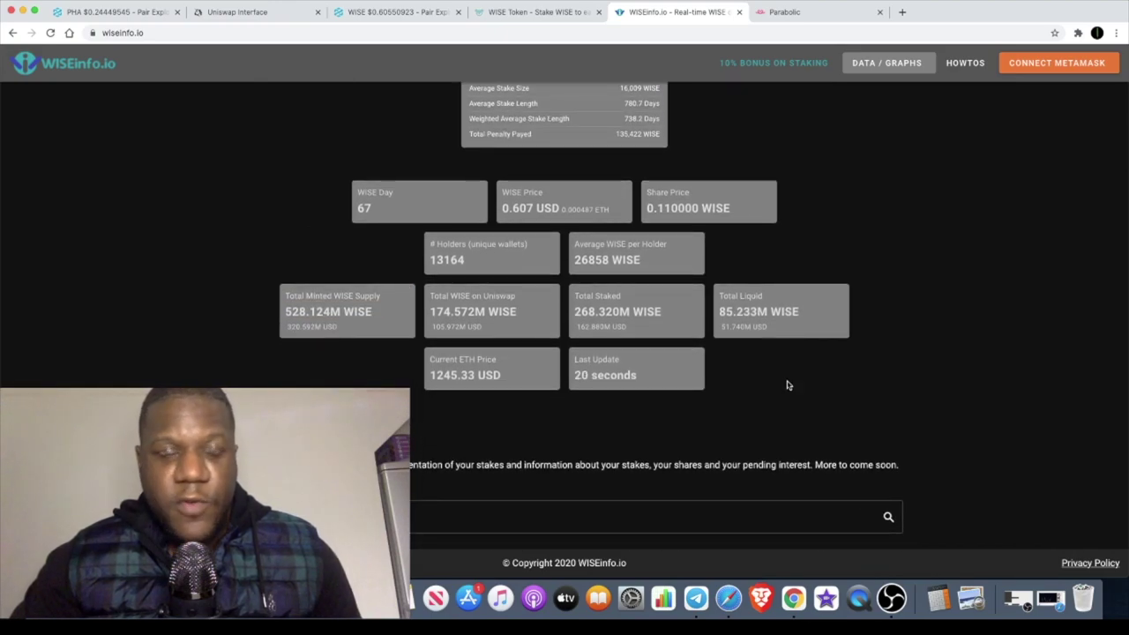
pyautogui.scroll(1, 788, 382)
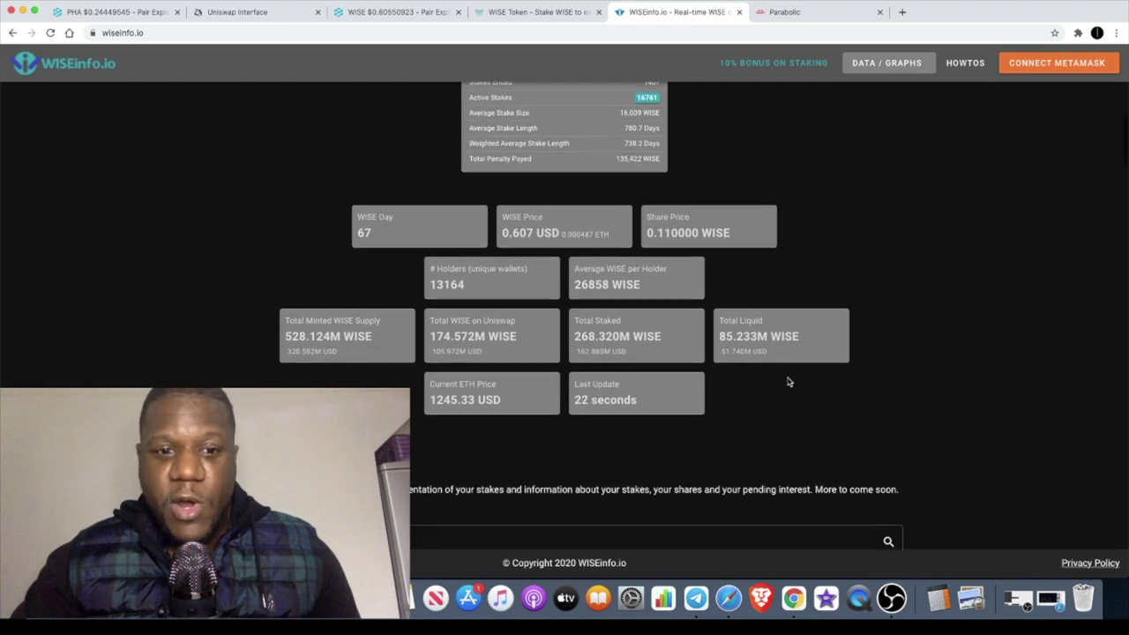
pyautogui.scroll(1, 788, 381)
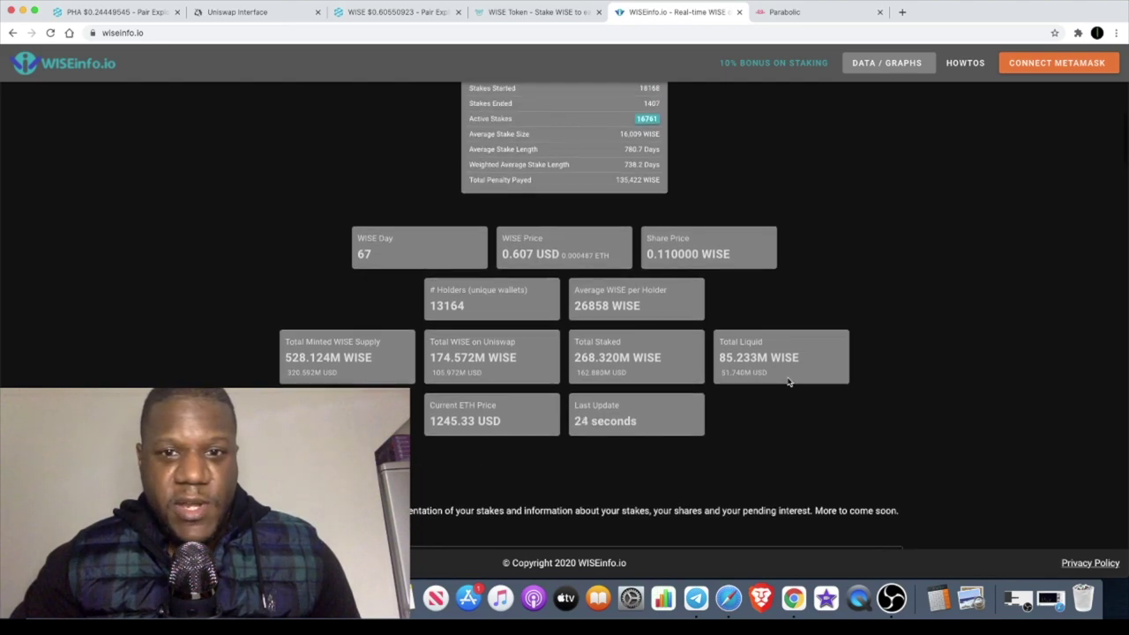
pyautogui.scroll(5, 788, 381)
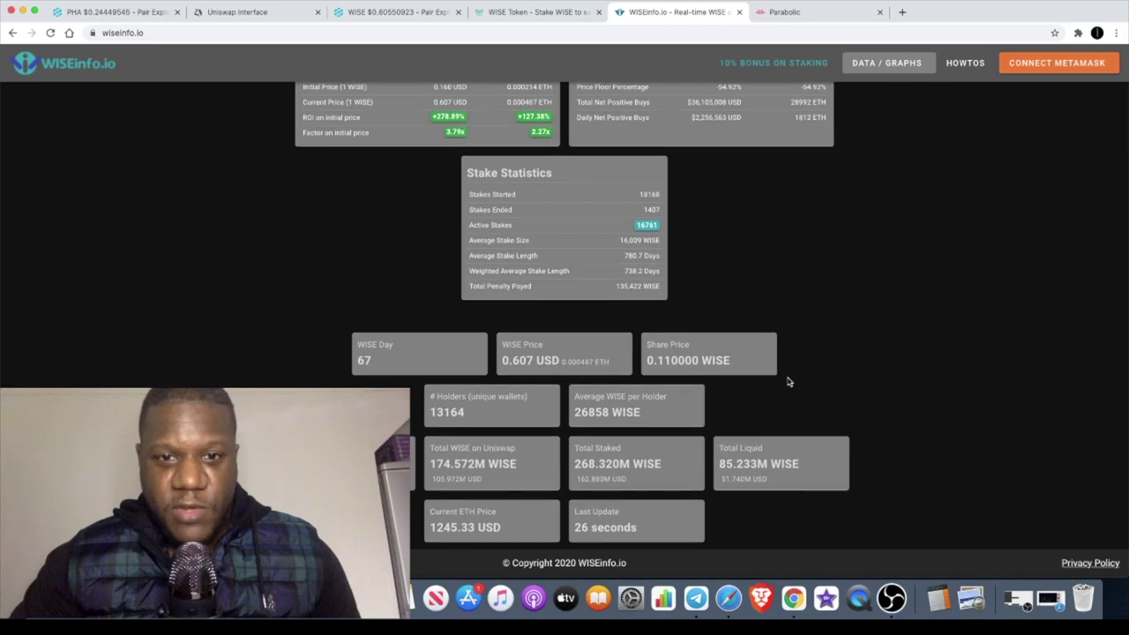
pyautogui.scroll(-1, 788, 381)
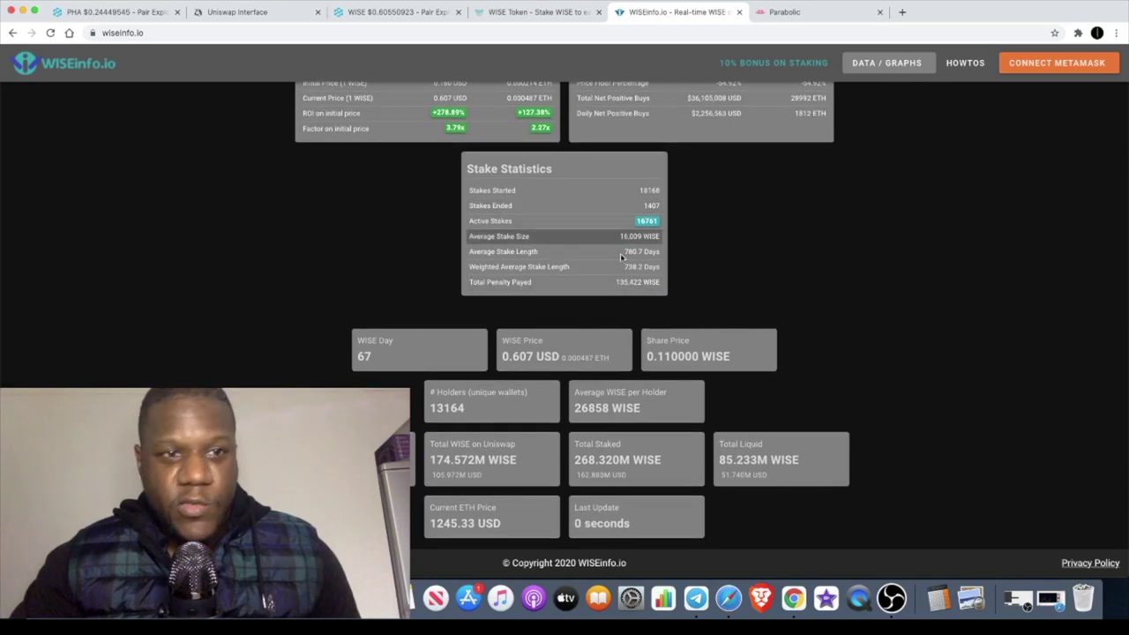
# Step: Examine the WISE Supply pie chart for the split between staked, liquid and Uniswap-held tokens
pyautogui.scroll(-15, 609, 238)
pyautogui.scroll(-10, 612, 236)
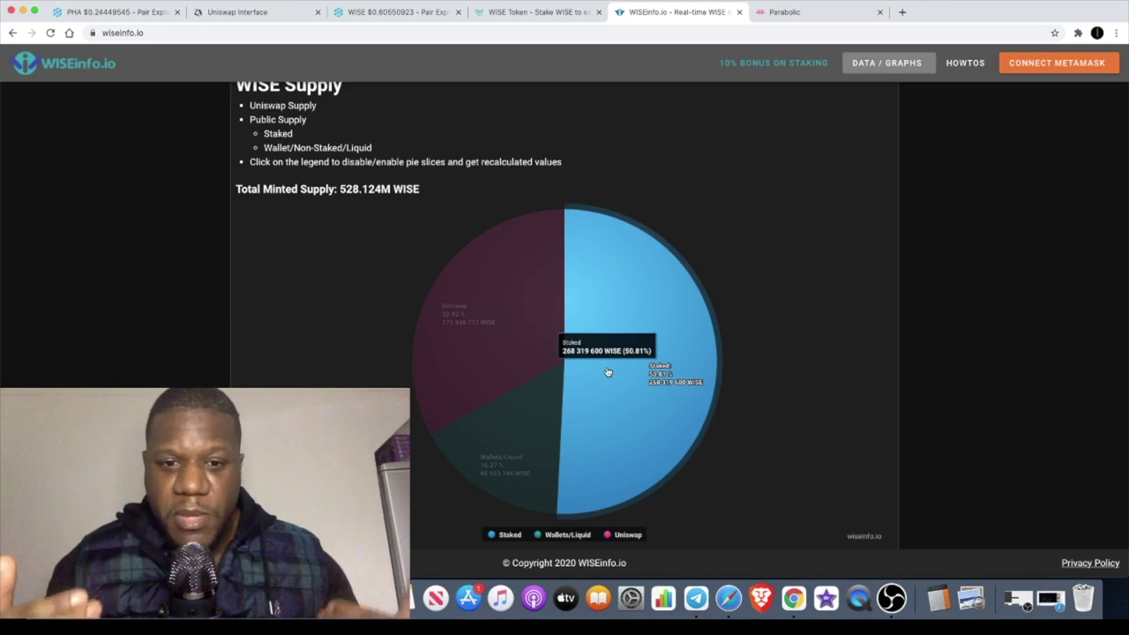
pyautogui.moveTo(498, 467)
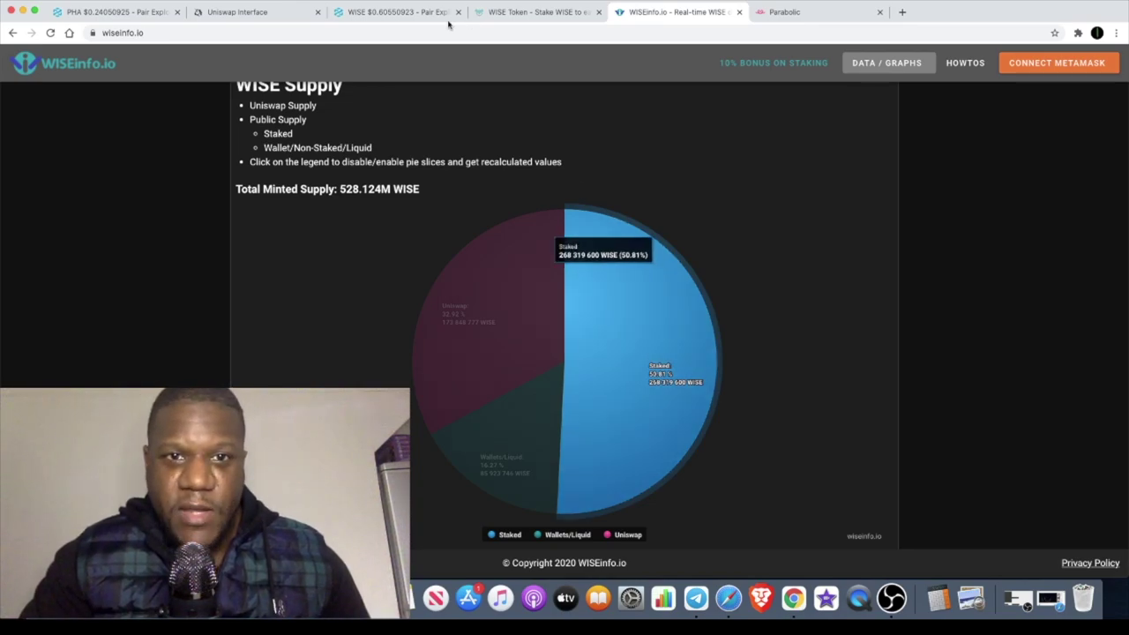
# Step: Return to the WISE/USD 4-hour chart and compare the price history with the horizontal support line drawn below it
pyautogui.click(419, 12)
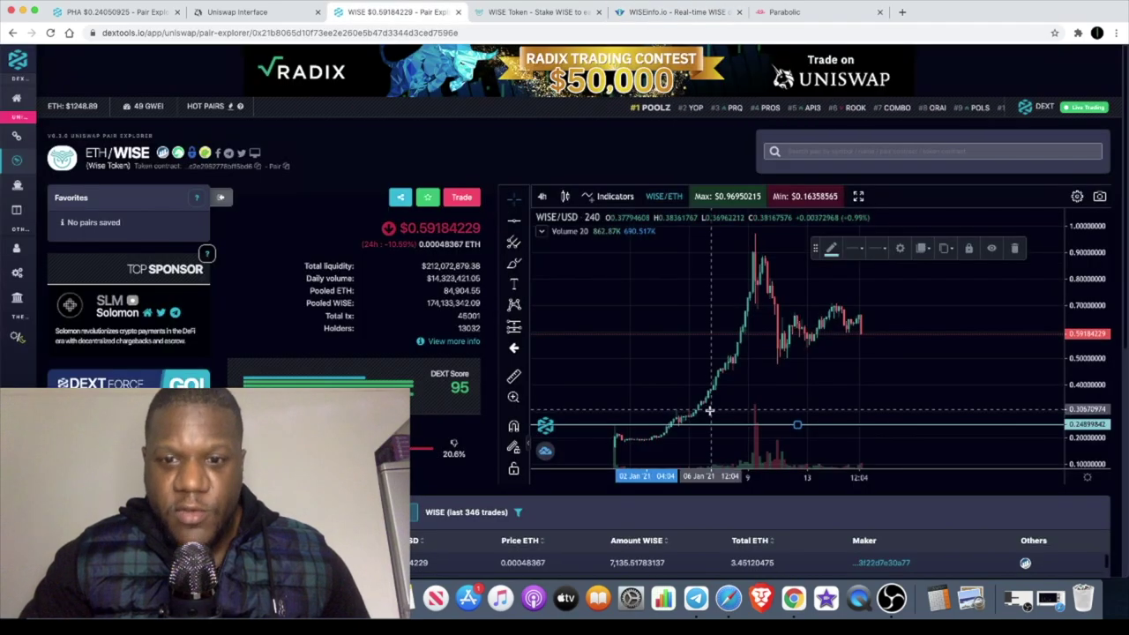
pyautogui.scroll(5, 709, 410)
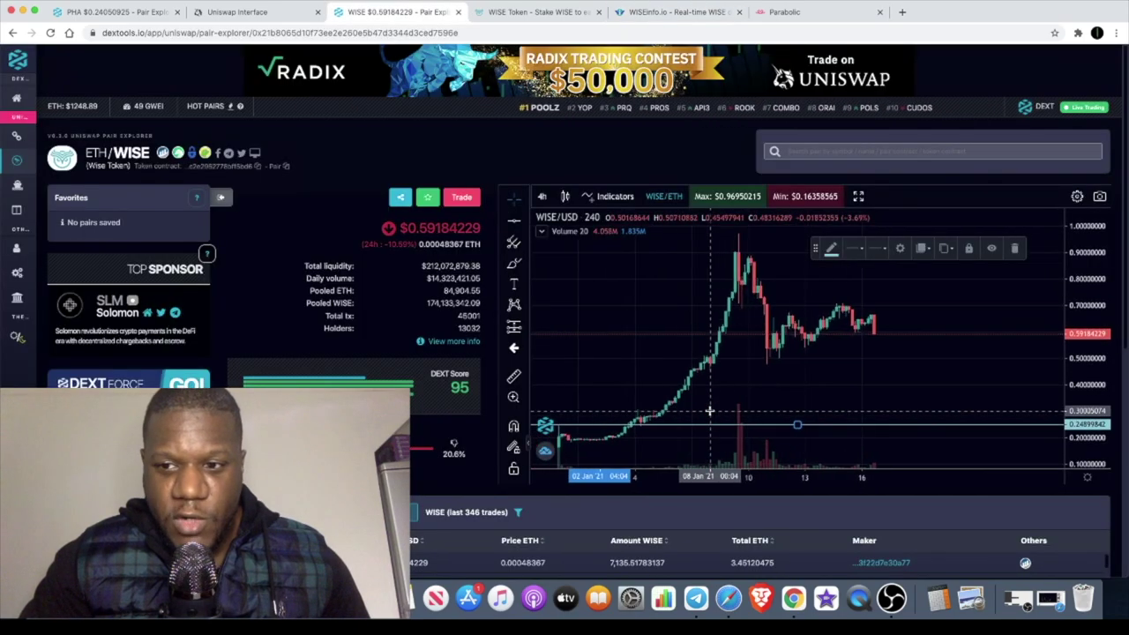
pyautogui.scroll(-1, 709, 415)
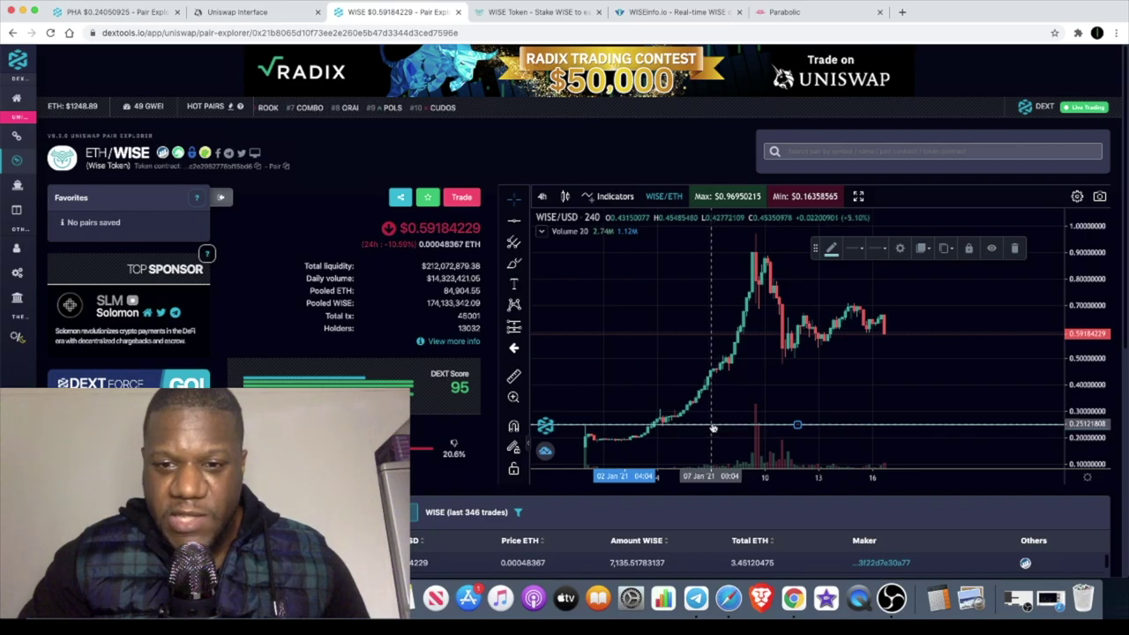
pyautogui.scroll(4, 715, 428)
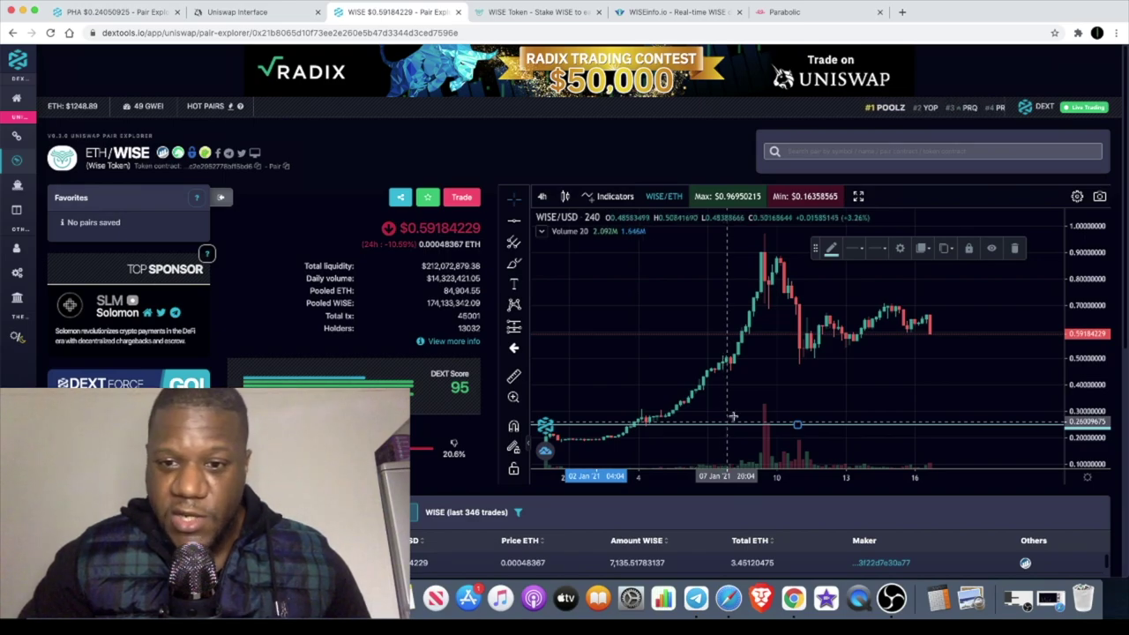
pyautogui.moveTo(724, 427); pyautogui.dragTo(746, 422)
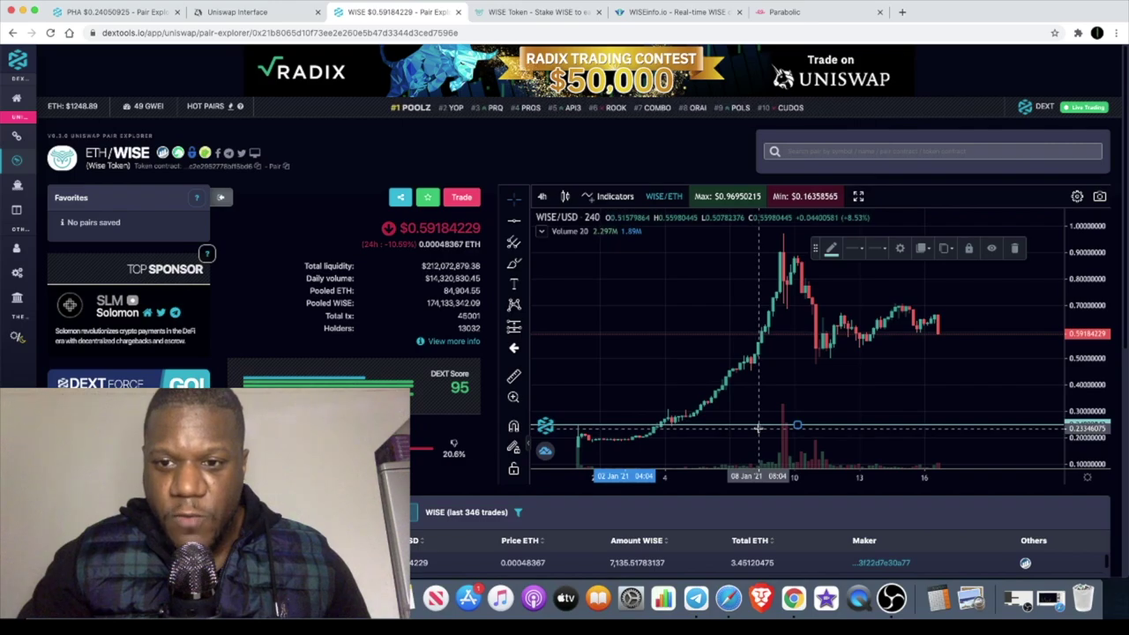
pyautogui.scroll(1, 758, 428)
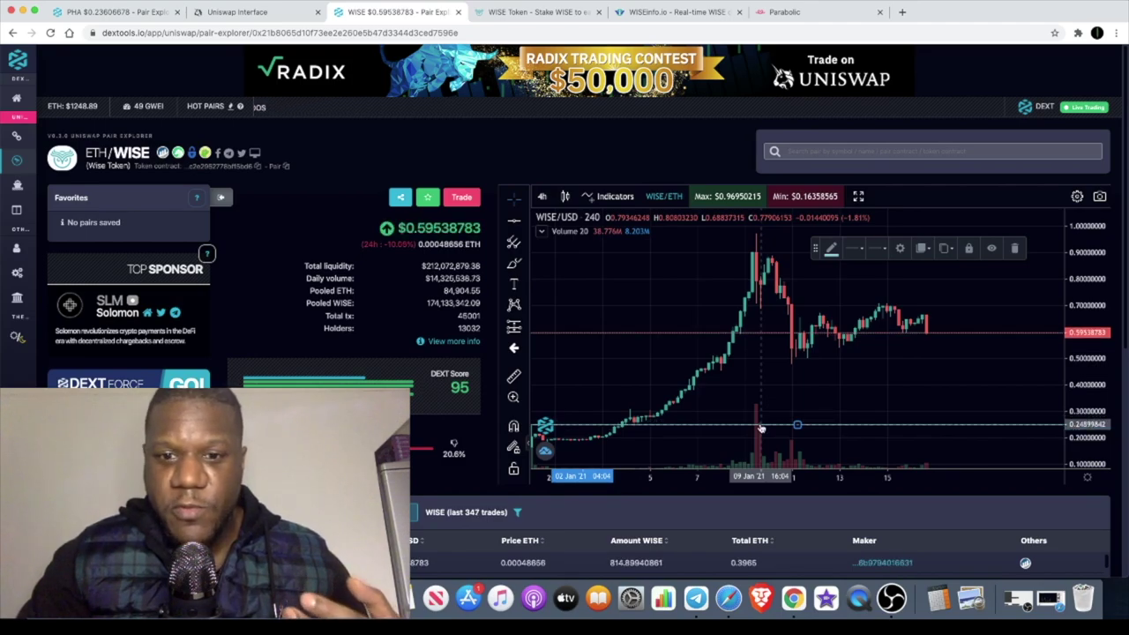
# Step: Compare the global share price and stake rewards on the Wise Staking page with the WISE/USD chart and WISE Supply pie chart
pyautogui.scroll(-2, 759, 432)
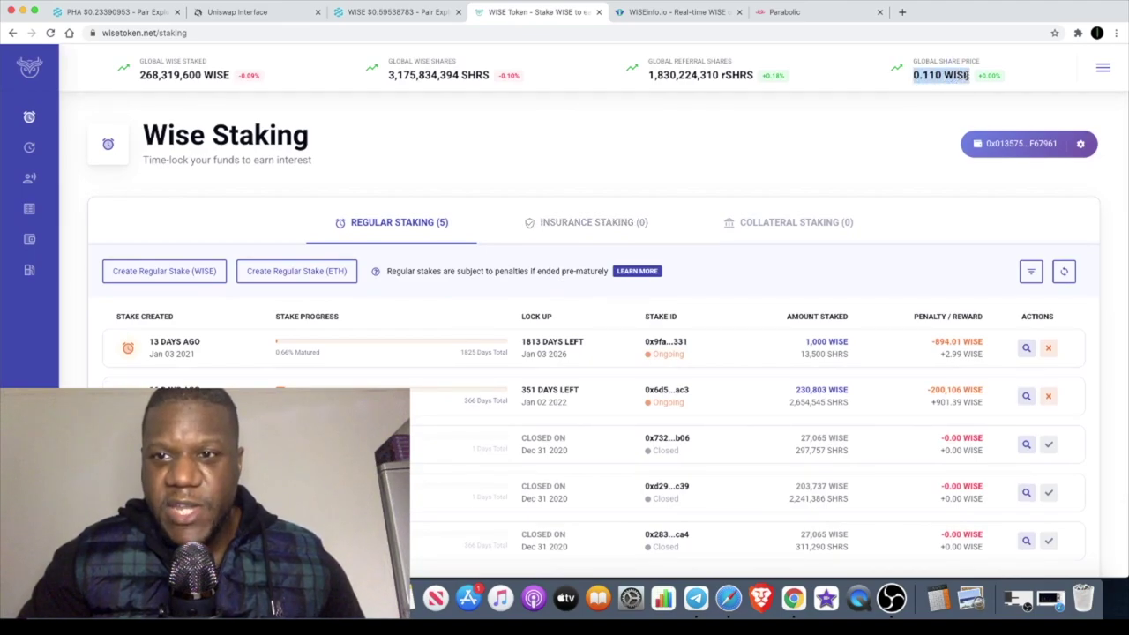
pyautogui.click(928, 86)
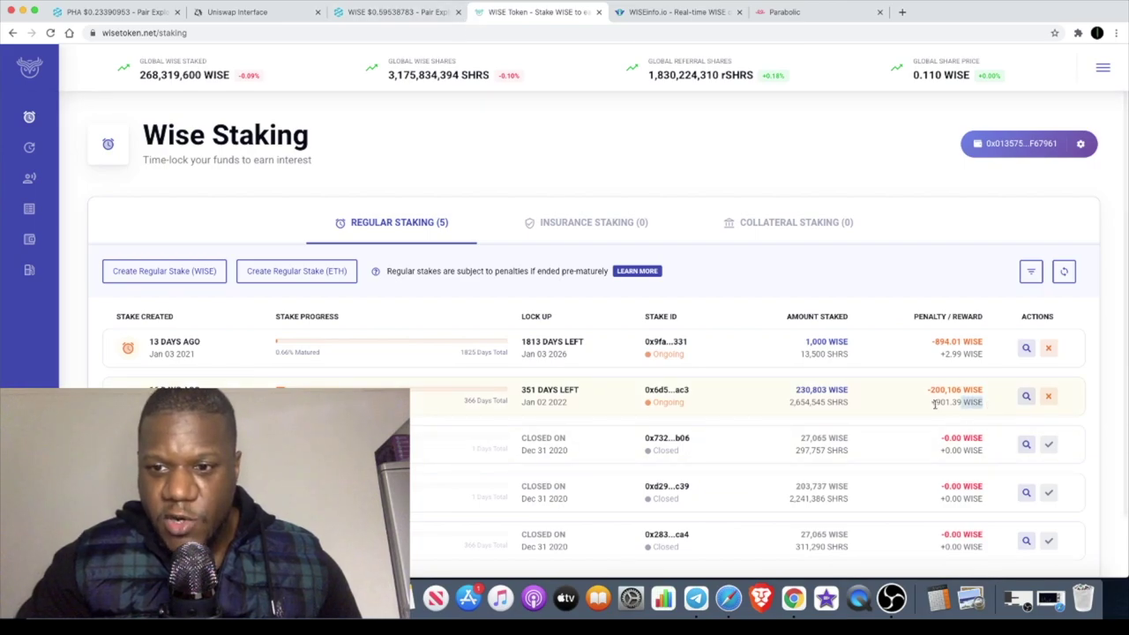
pyautogui.click(405, 12)
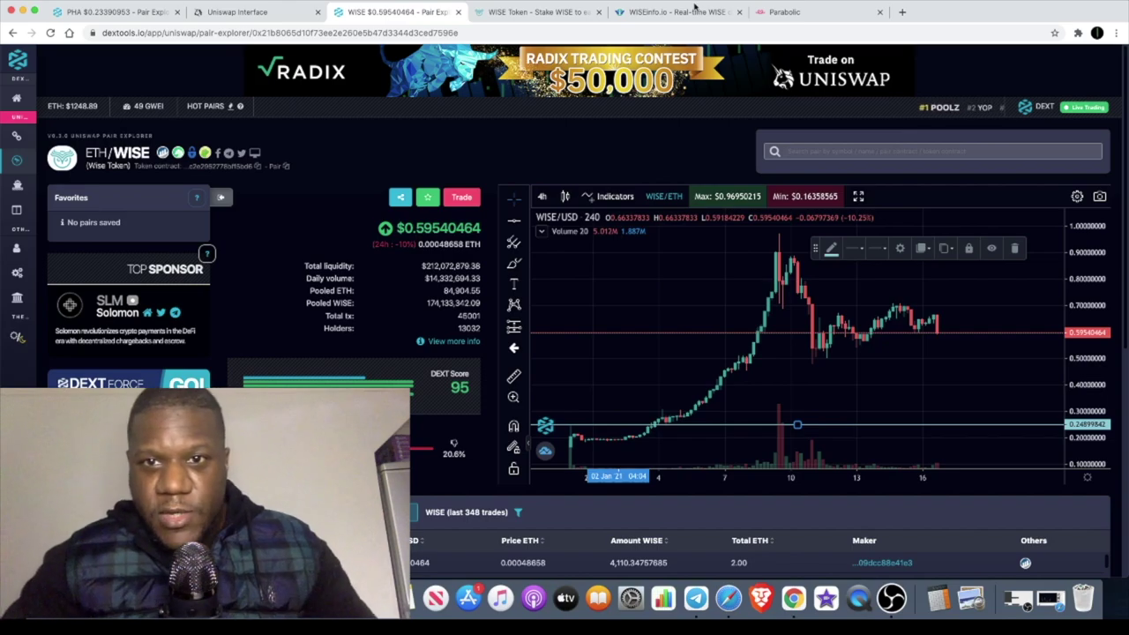
pyautogui.click(686, 12)
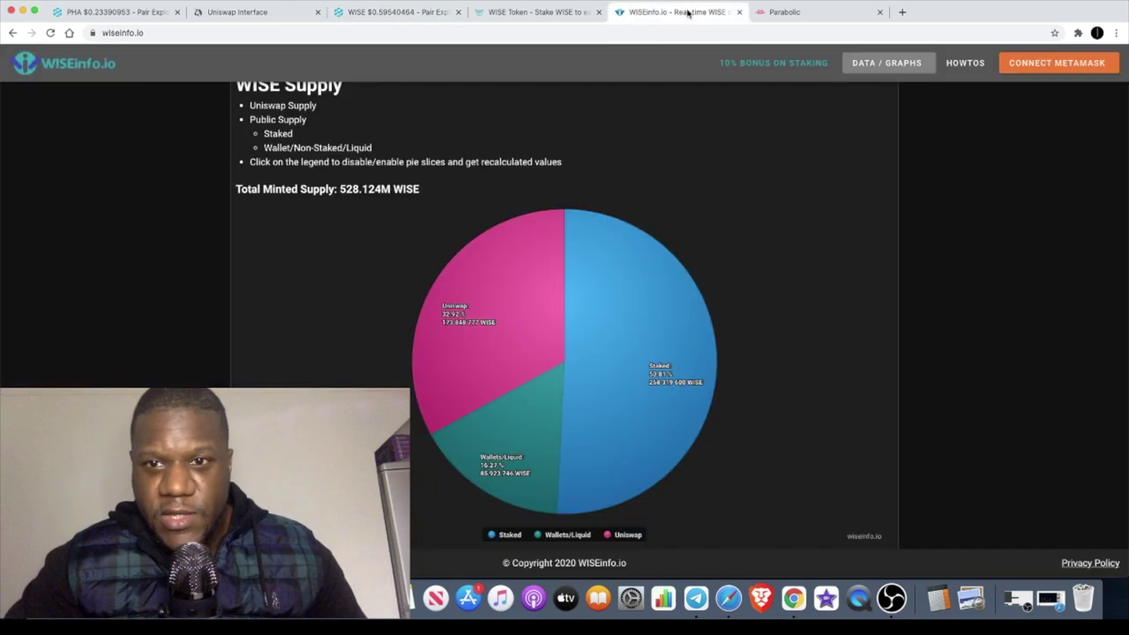
pyautogui.click(513, 11)
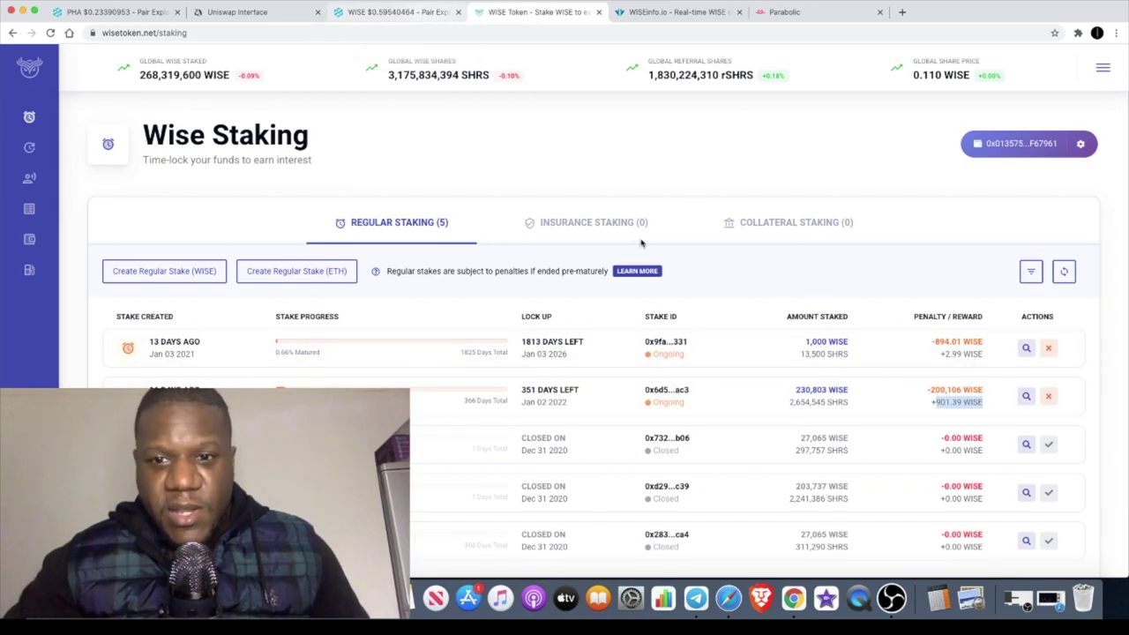
pyautogui.hotkey('ctrl', 'shift', 'Tab')
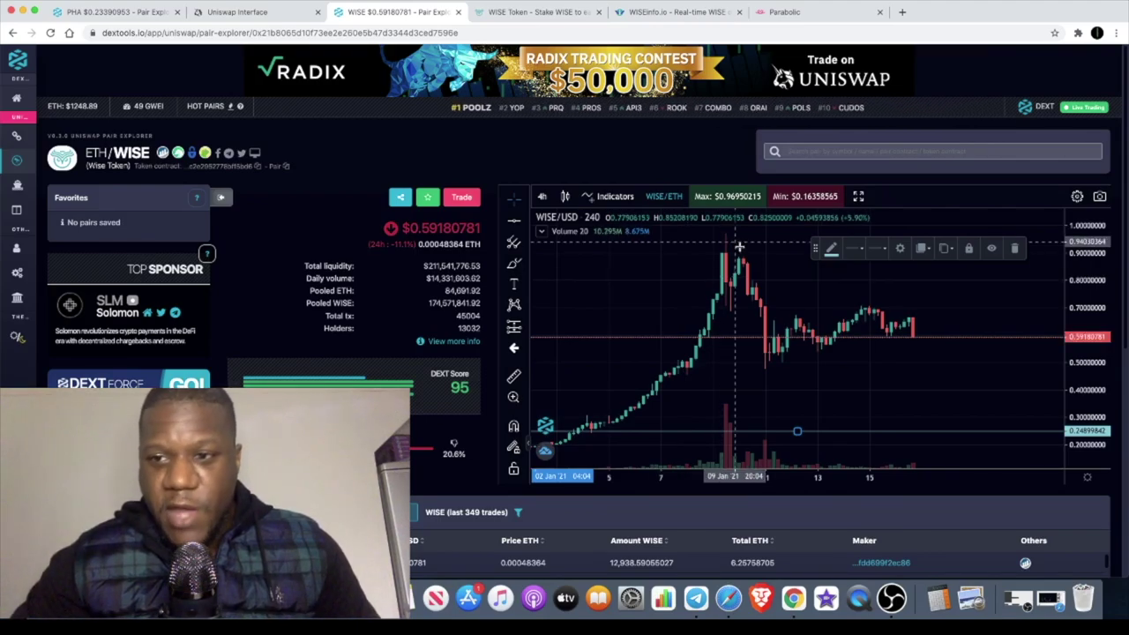
pyautogui.scroll(3, 796, 338)
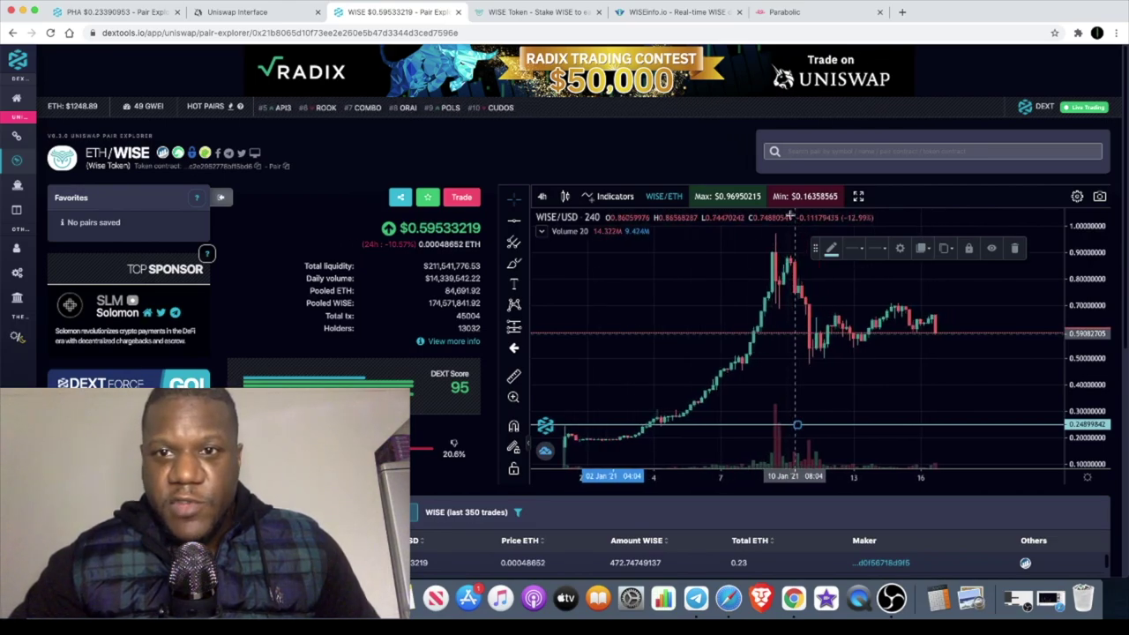
# Step: Browse the WISE merchandise among the featured products in the Parabolic store
pyautogui.press('super+6')
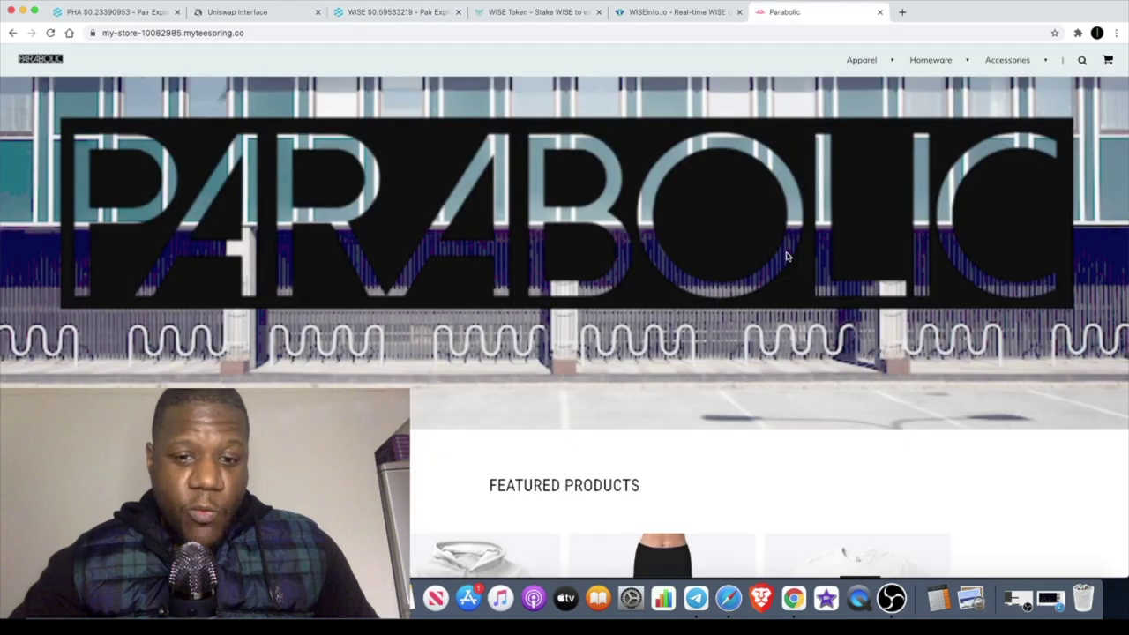
pyautogui.scroll(-5, 787, 257)
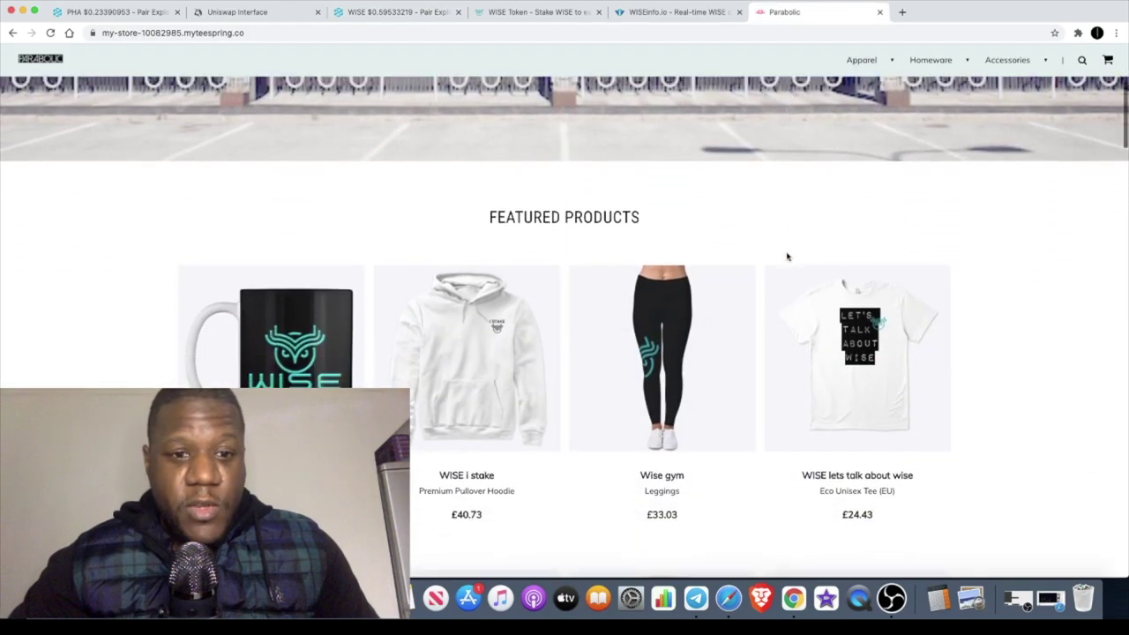
pyautogui.scroll(-2, 787, 257)
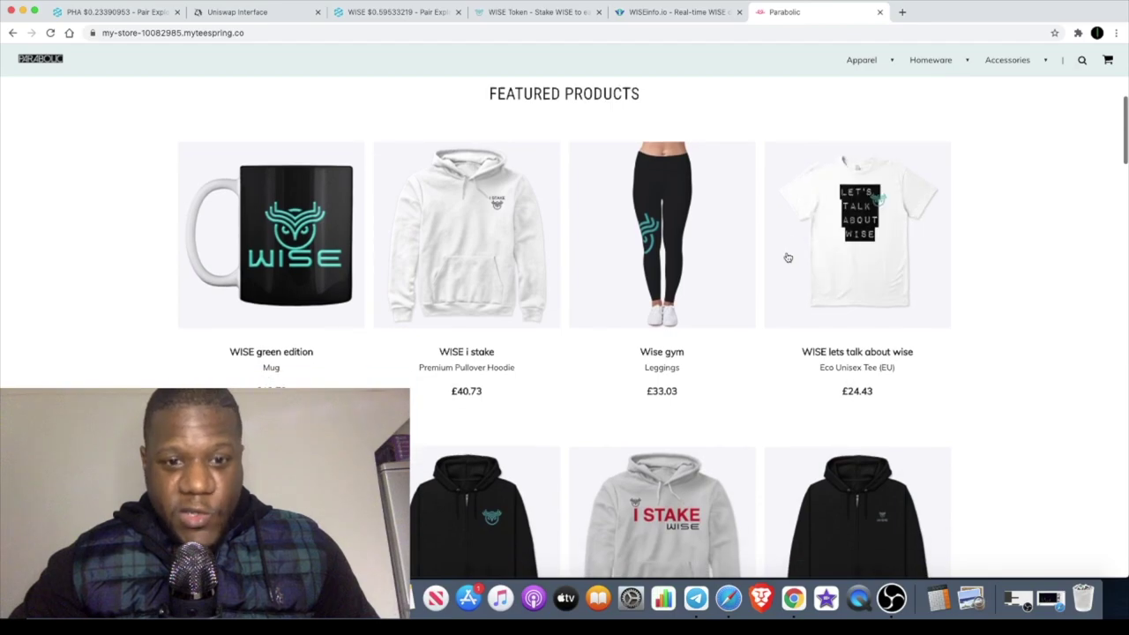
pyautogui.scroll(-4, 788, 257)
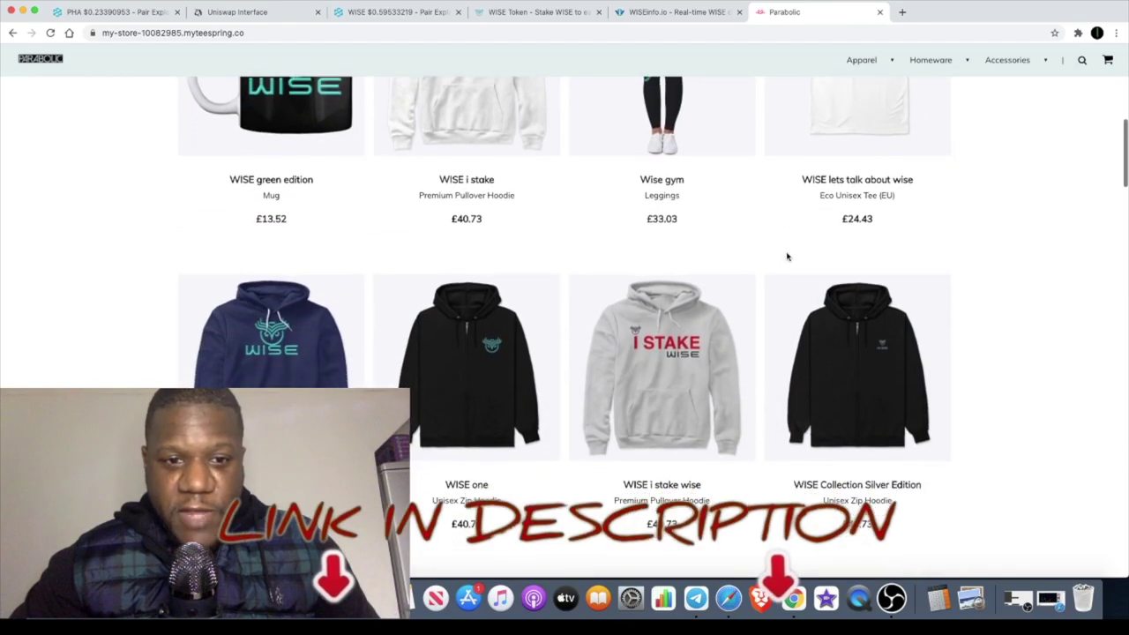
pyautogui.scroll(-2, 787, 257)
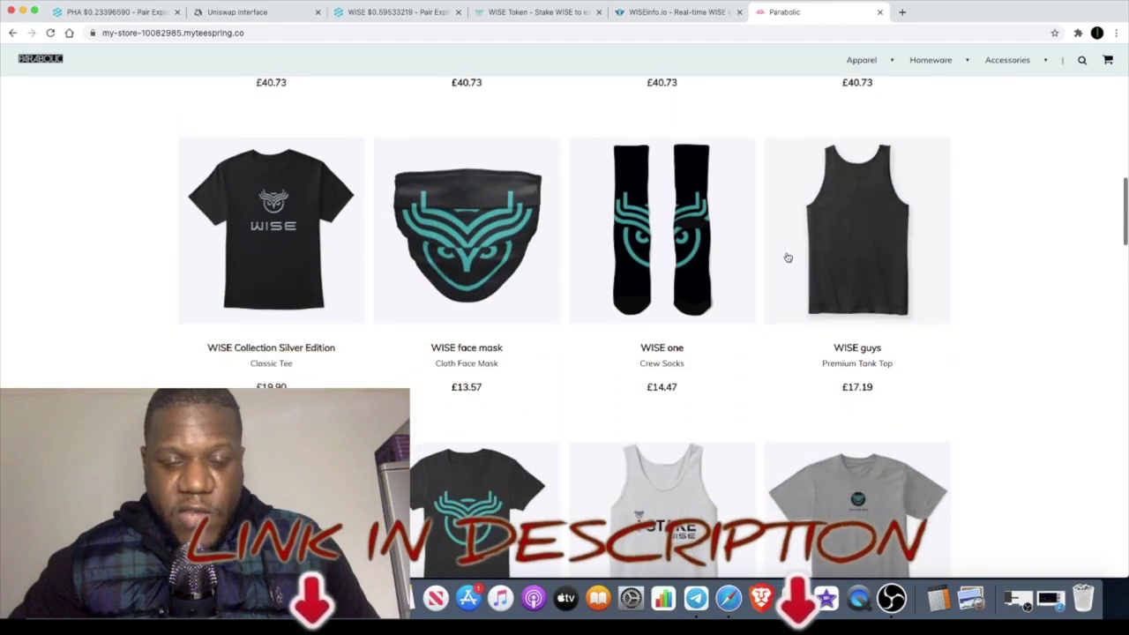
pyautogui.scroll(-10, 788, 258)
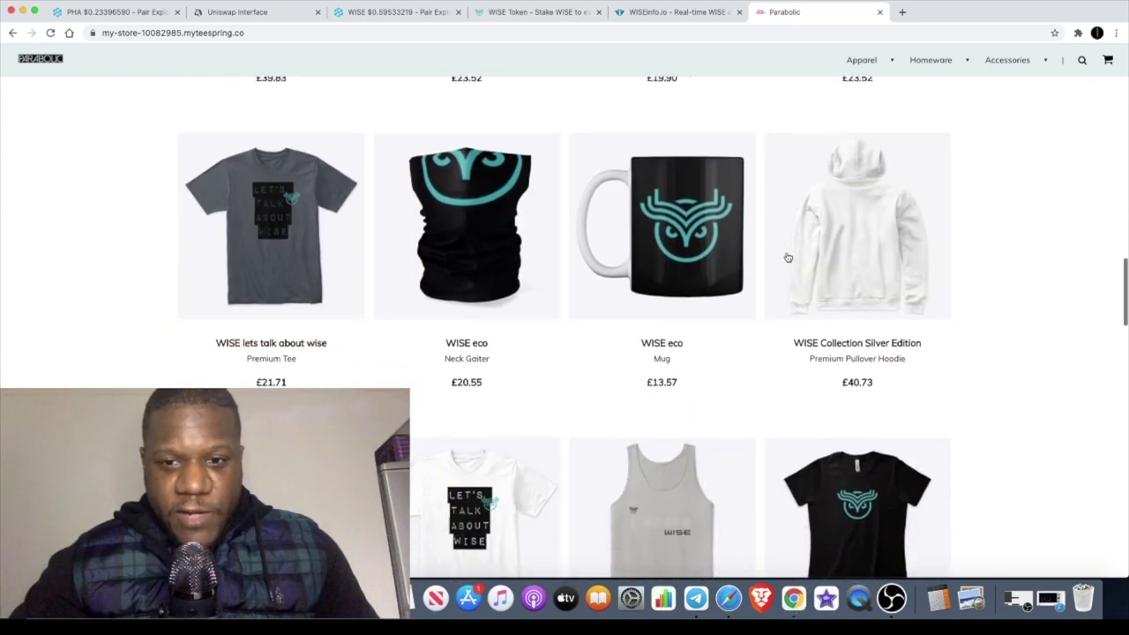
pyautogui.scroll(-1, 788, 257)
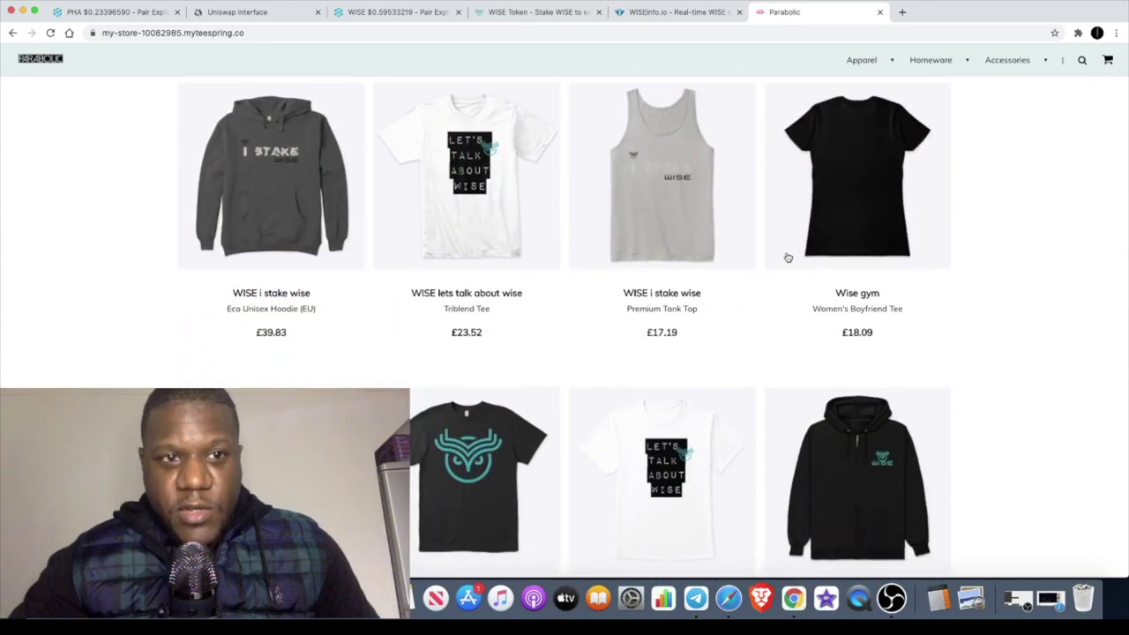
pyautogui.scroll(-5, 788, 257)
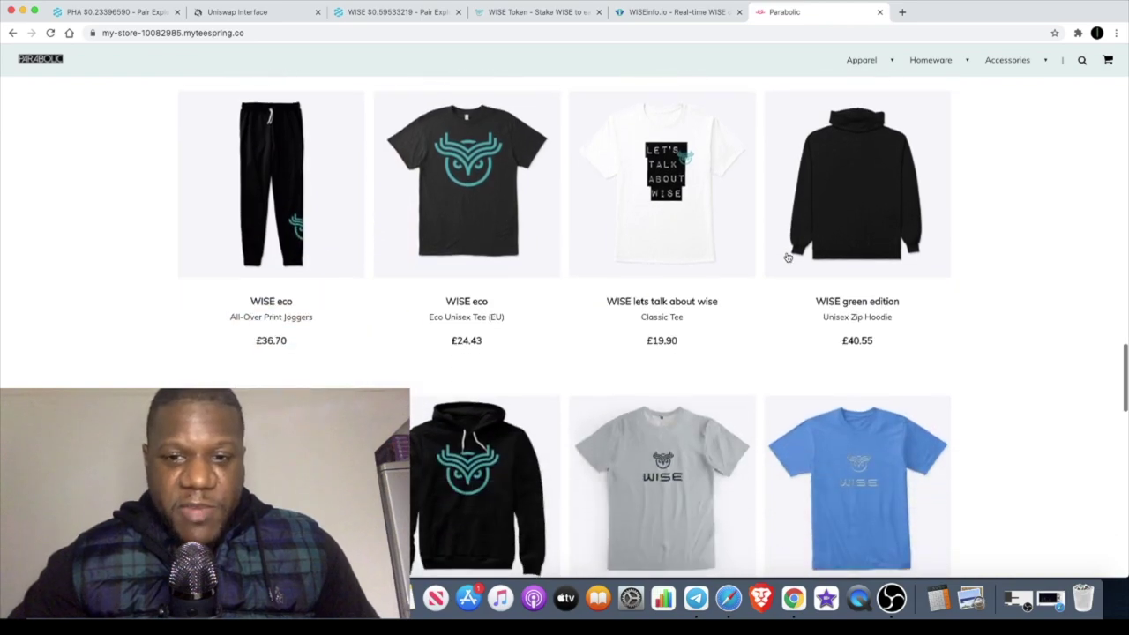
pyautogui.scroll(-8, 788, 257)
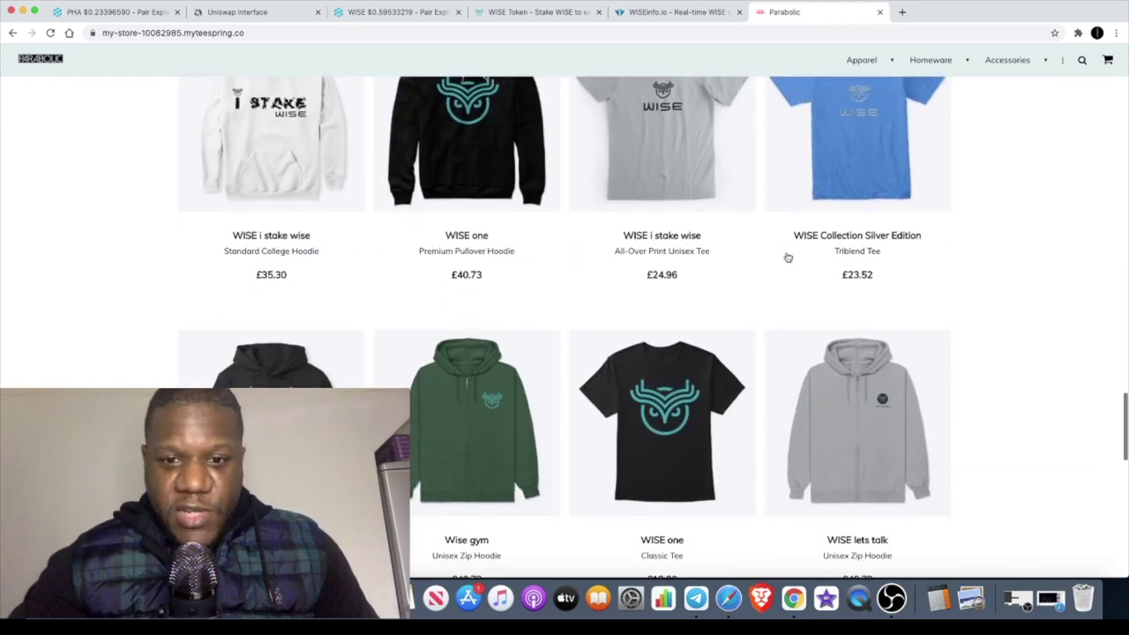
pyautogui.scroll(-7, 788, 258)
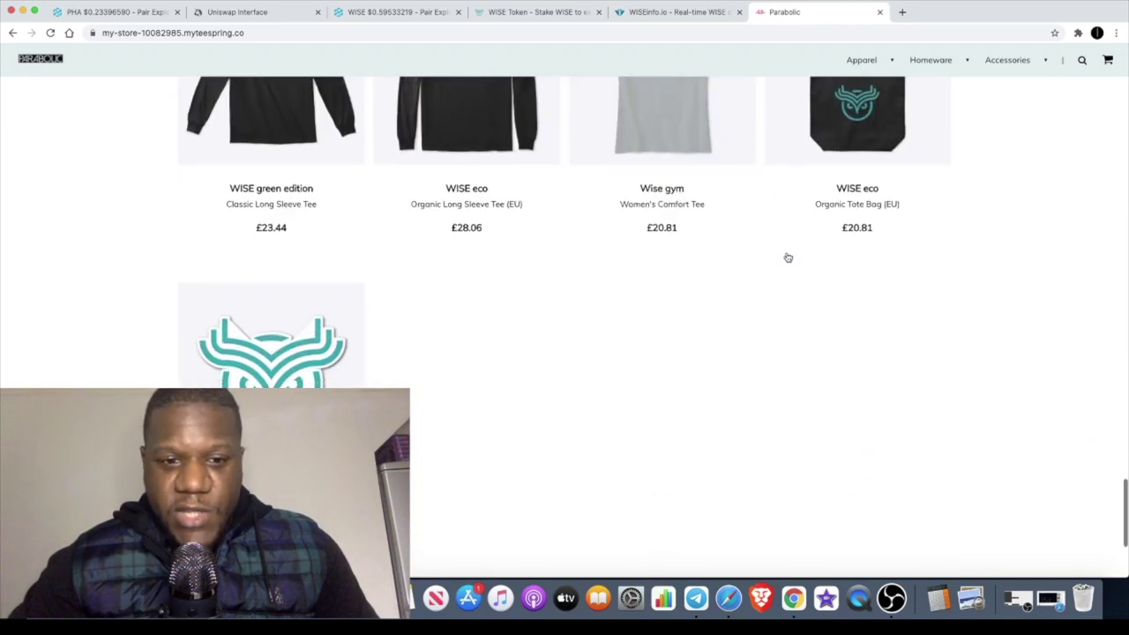
pyautogui.scroll(4, 787, 257)
pyautogui.scroll(20, 788, 257)
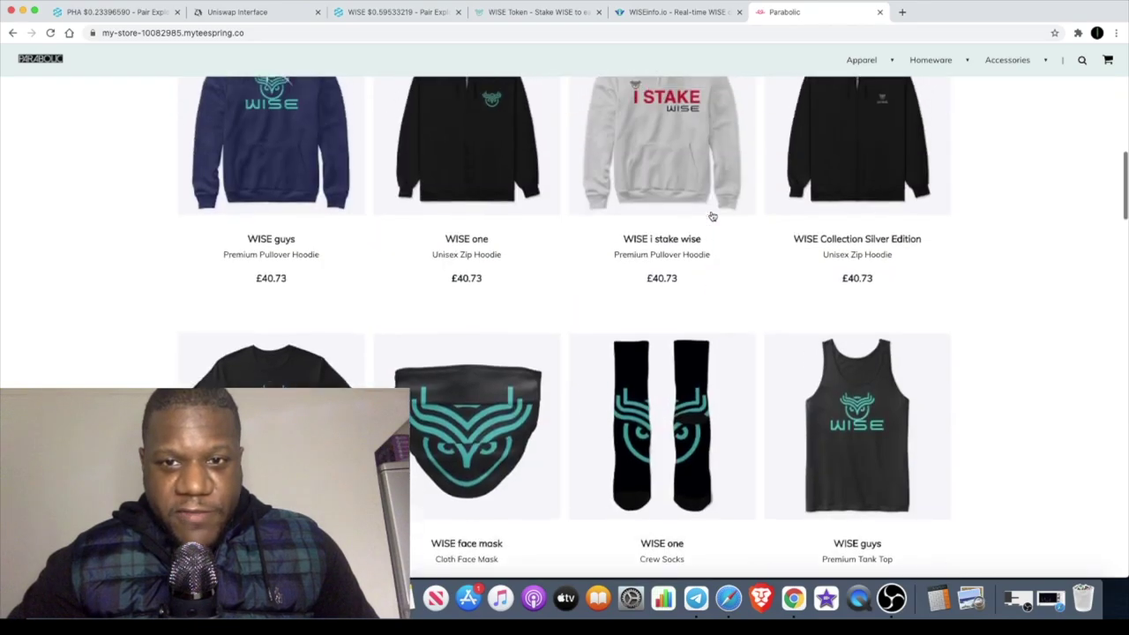
pyautogui.scroll(6, 712, 216)
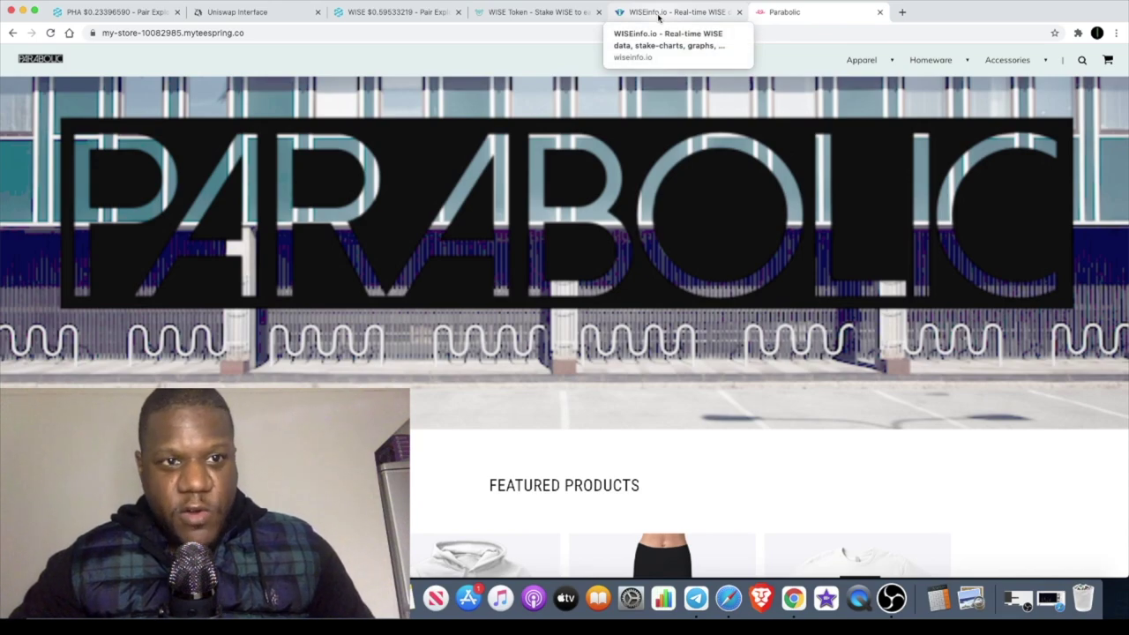
# Step: Examine the recent price action on the WISE/USD 4-hour chart and highlight the pooled ETH figure
pyautogui.click(397, 11)
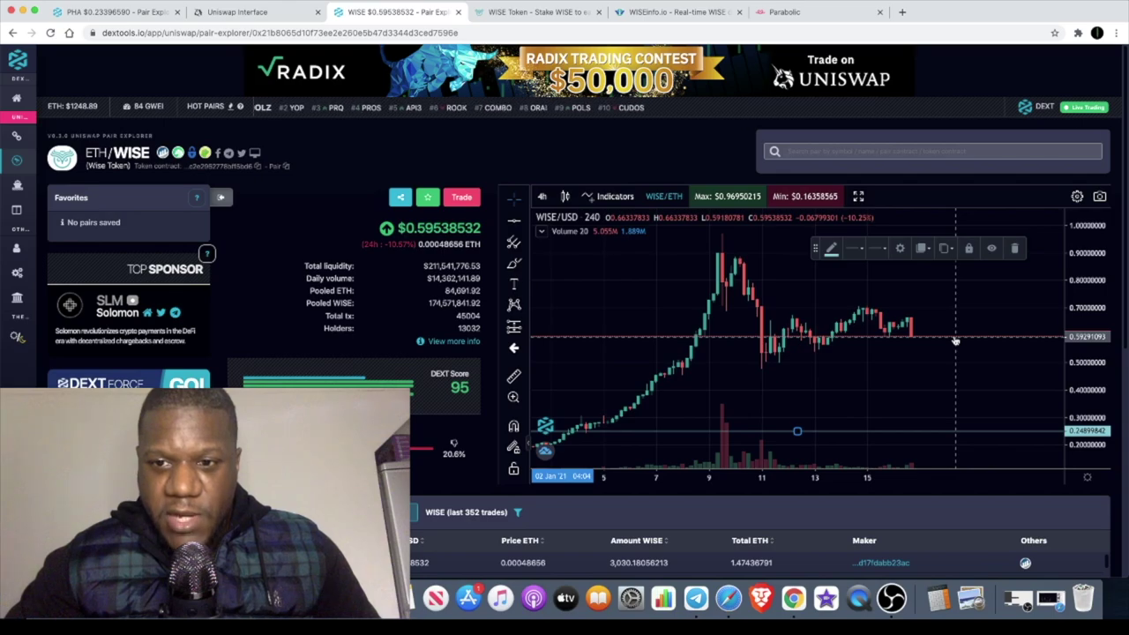
pyautogui.scroll(-3, 955, 339)
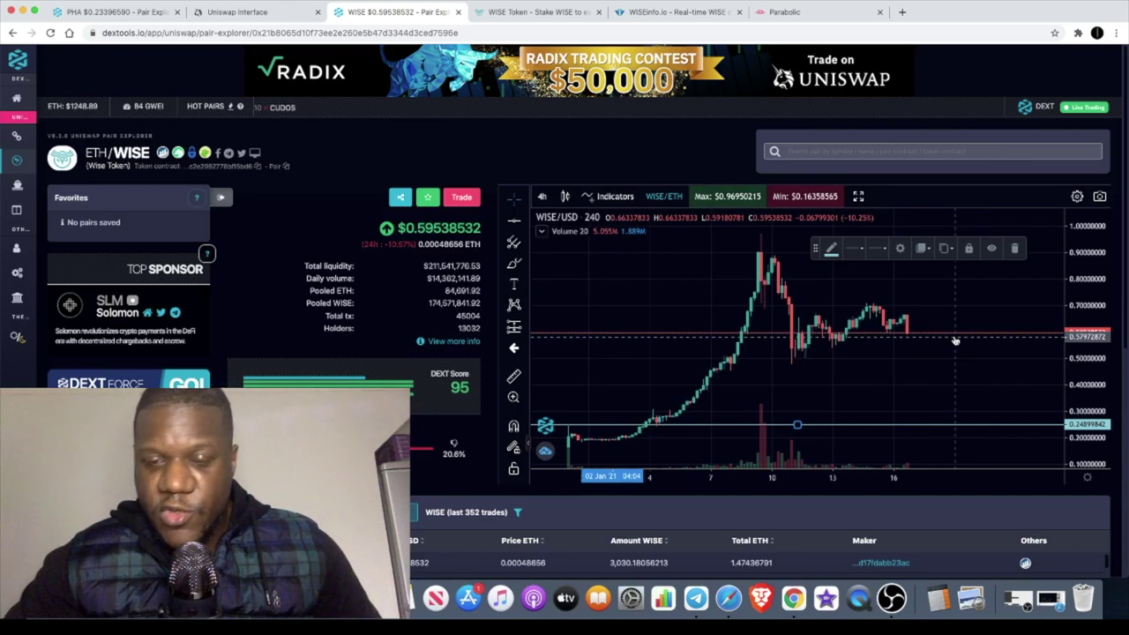
pyautogui.scroll(1, 955, 339)
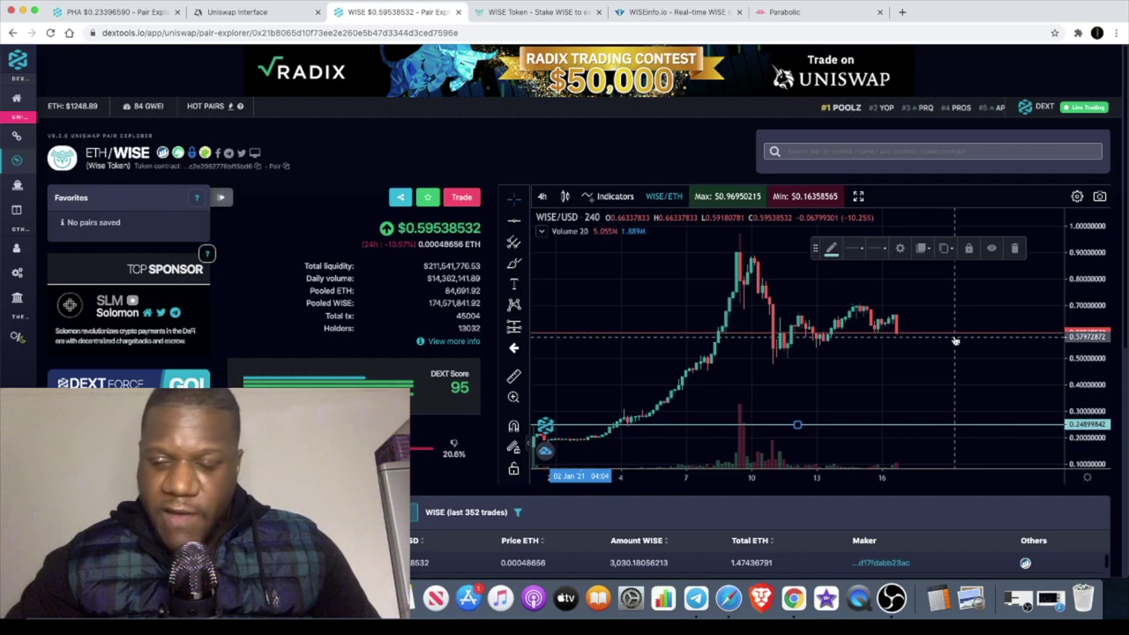
pyautogui.scroll(2, 952, 342)
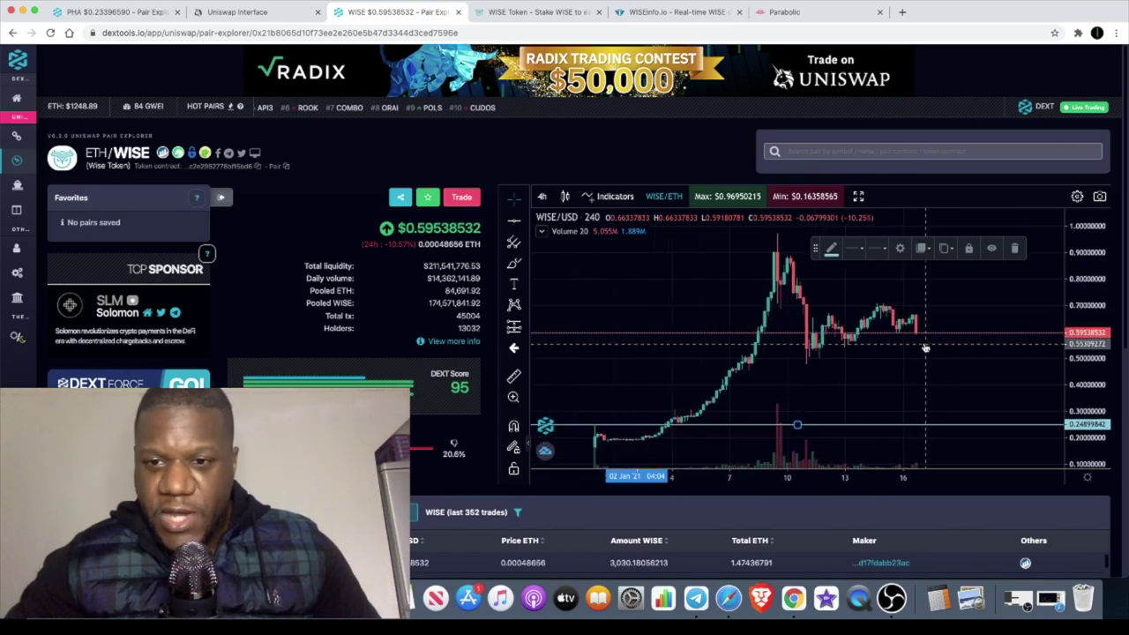
pyautogui.scroll(-3, 925, 347)
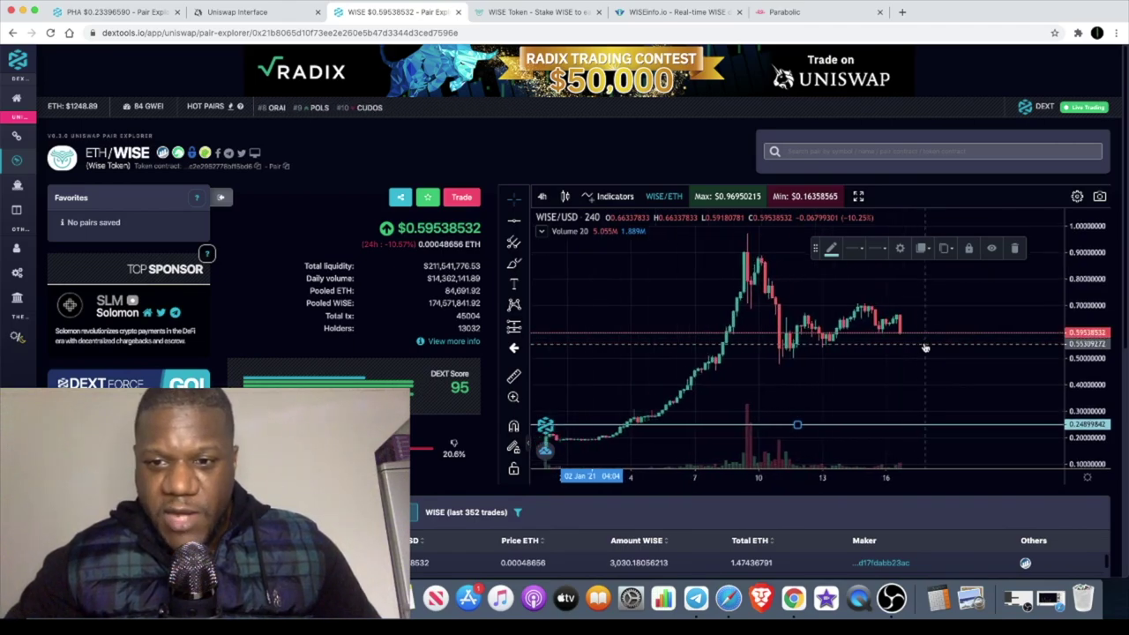
pyautogui.scroll(3, 926, 347)
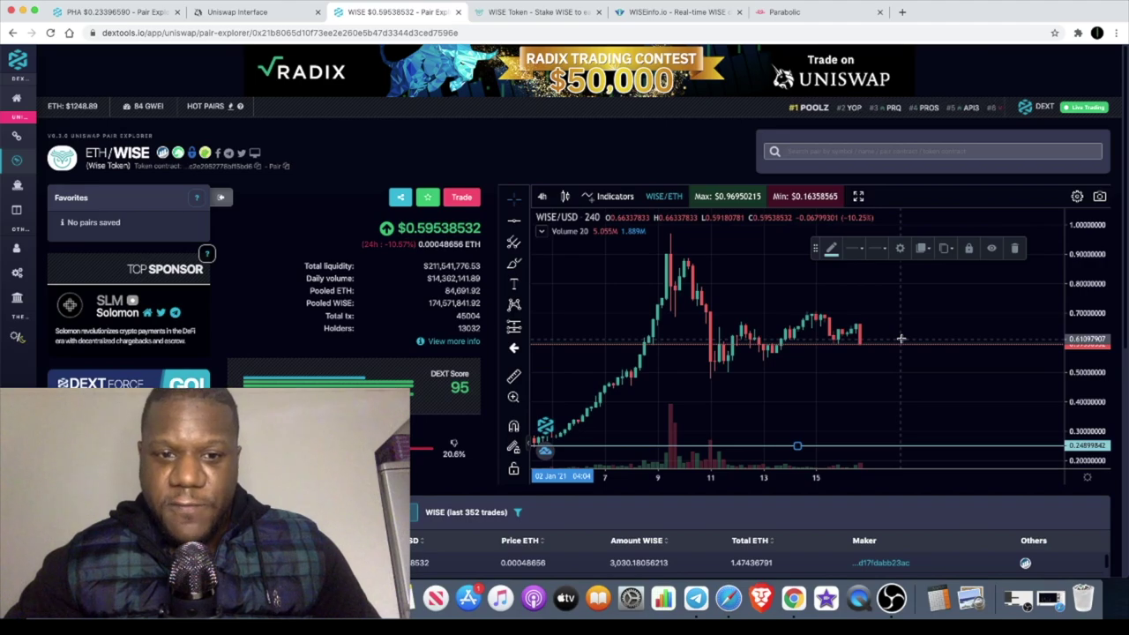
pyautogui.doubleClick(467, 290)
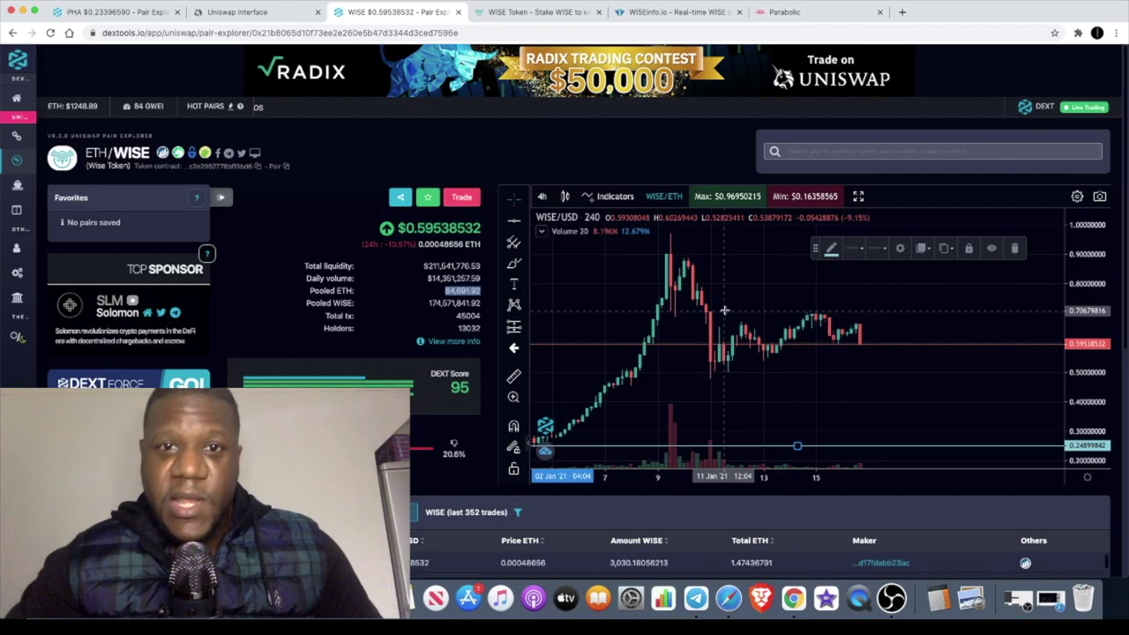
# Step: Inspect the regular stake forms for WISE and for ETH on the Wise Staking page, closing each without creating a stake
pyautogui.click(534, 13)
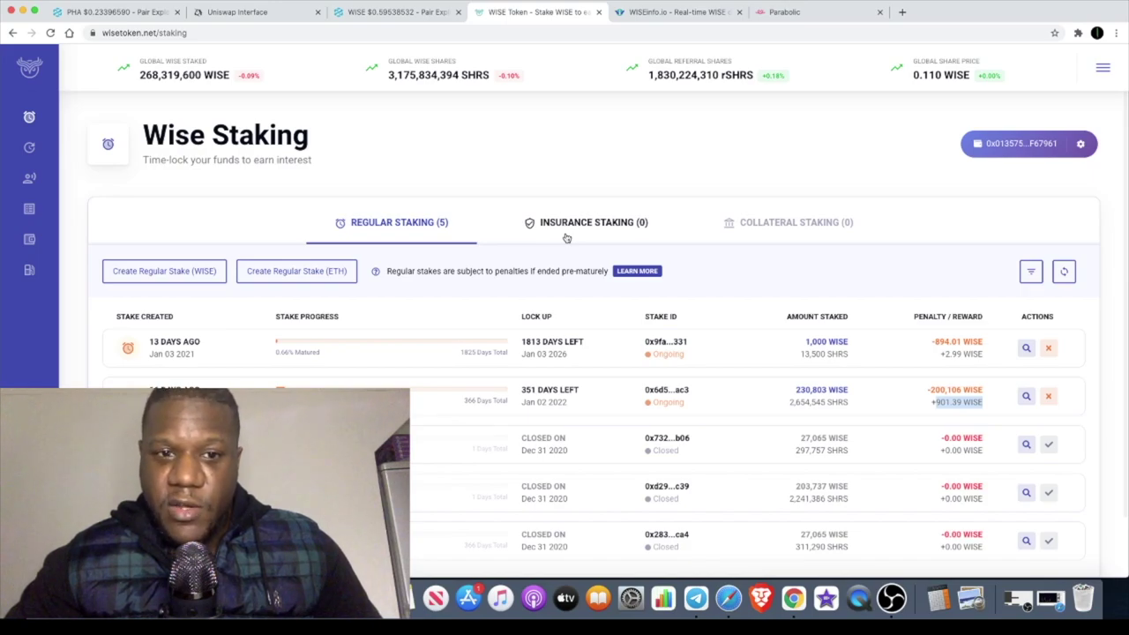
pyautogui.click(194, 272)
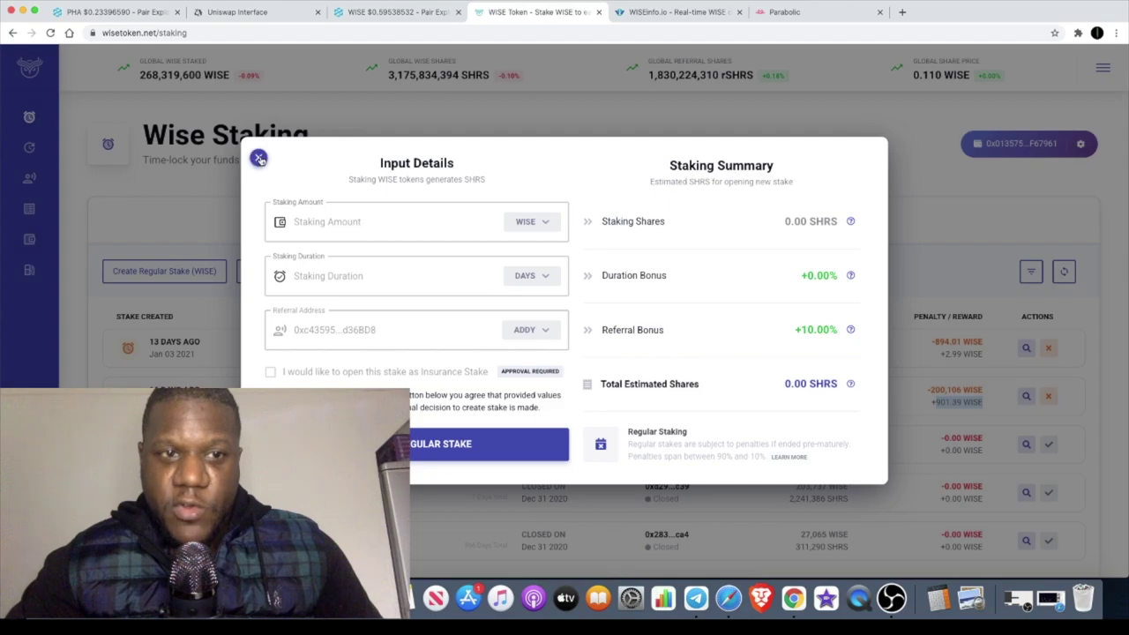
pyautogui.click(258, 159)
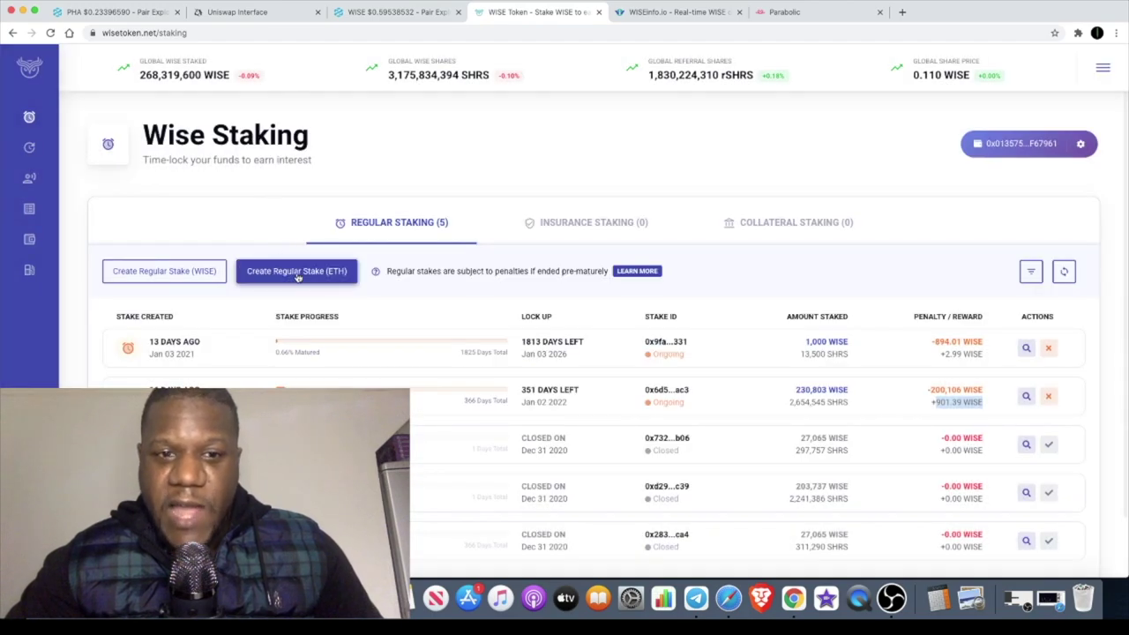
pyautogui.click(288, 274)
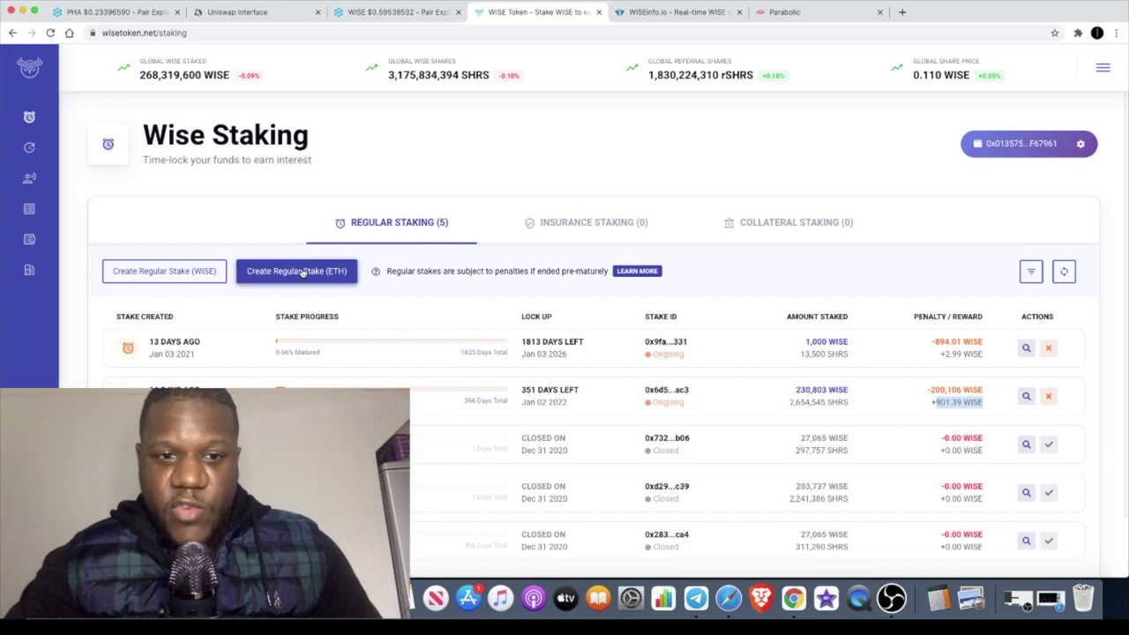
pyautogui.click(302, 273)
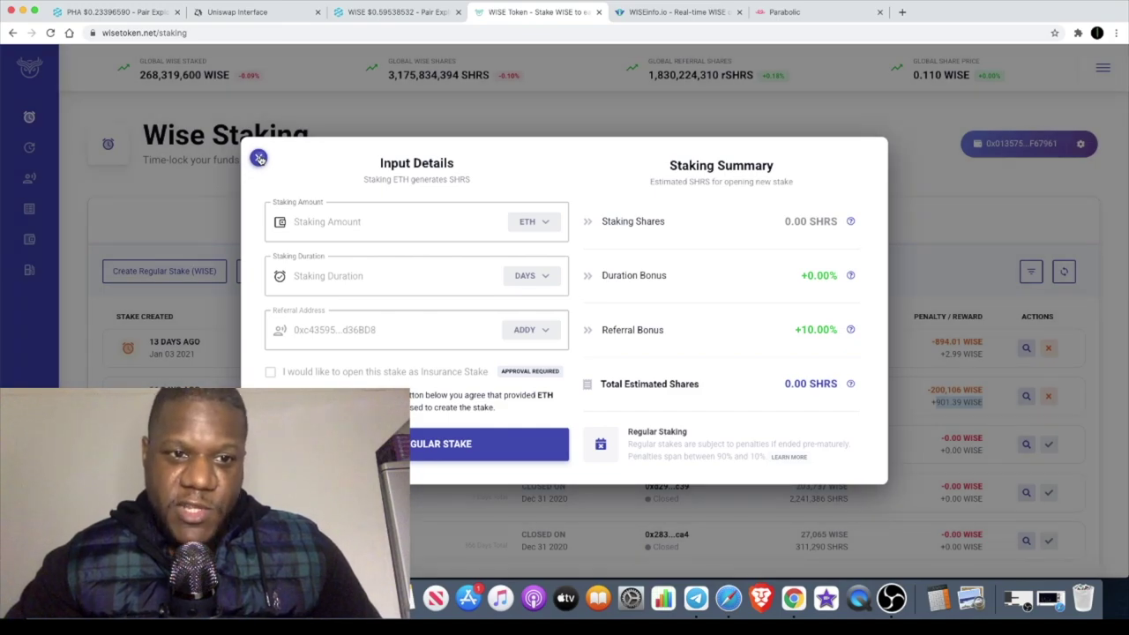
pyautogui.click(259, 157)
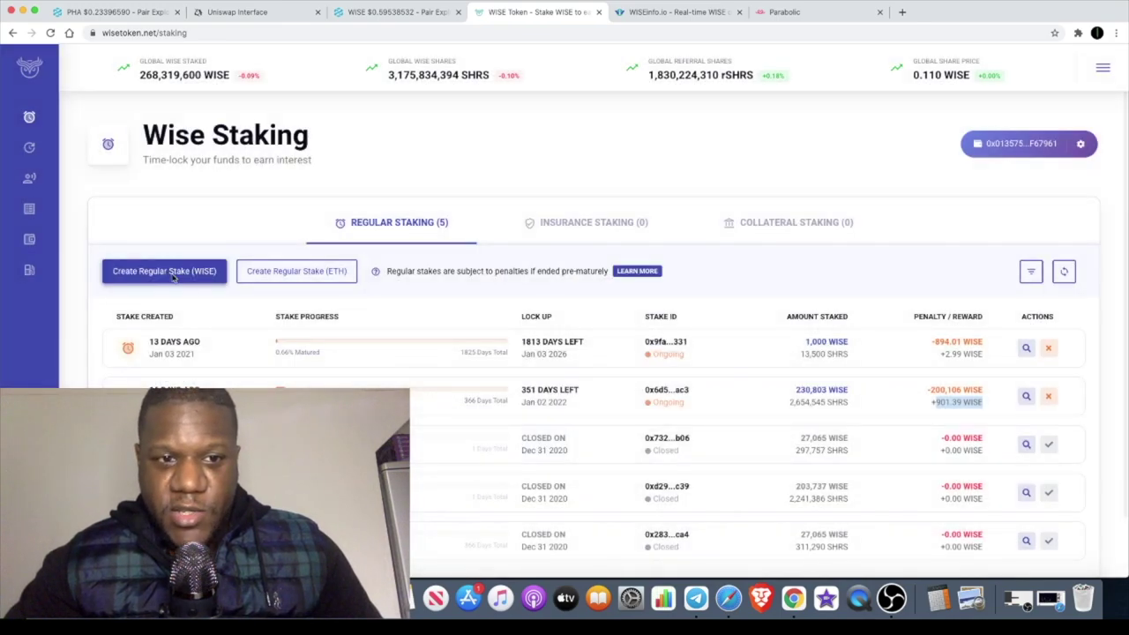
# Step: Open a new regular WISE stake and set its staking amount to 1,000 WISE
pyautogui.click(167, 273)
pyautogui.click(550, 223)
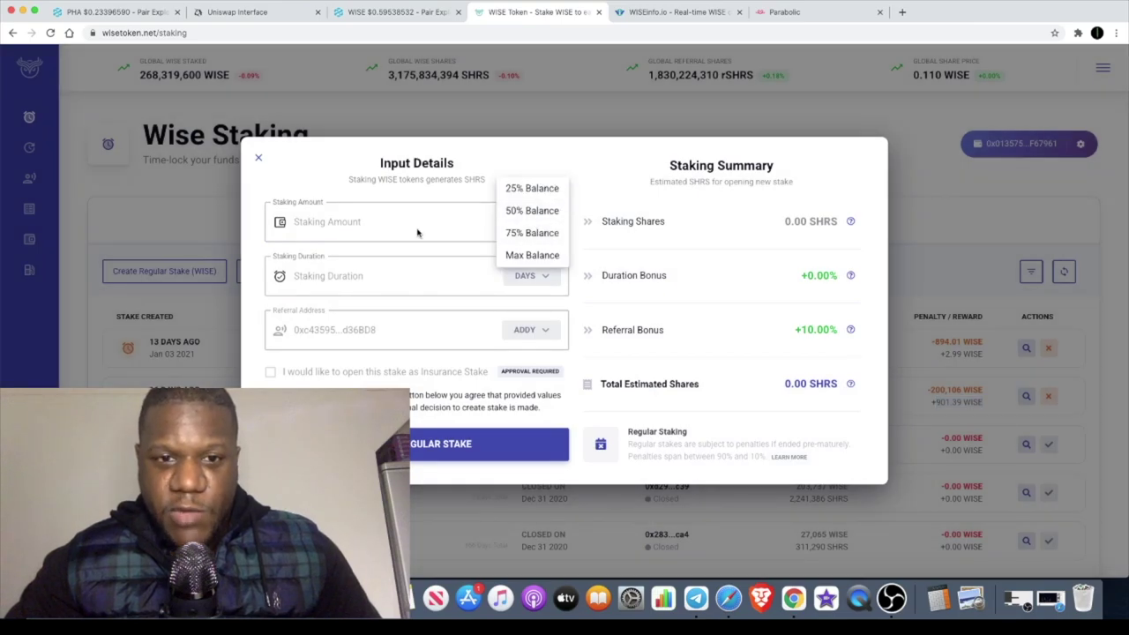
pyautogui.click(418, 232)
pyautogui.click(400, 222)
pyautogui.click(400, 222)
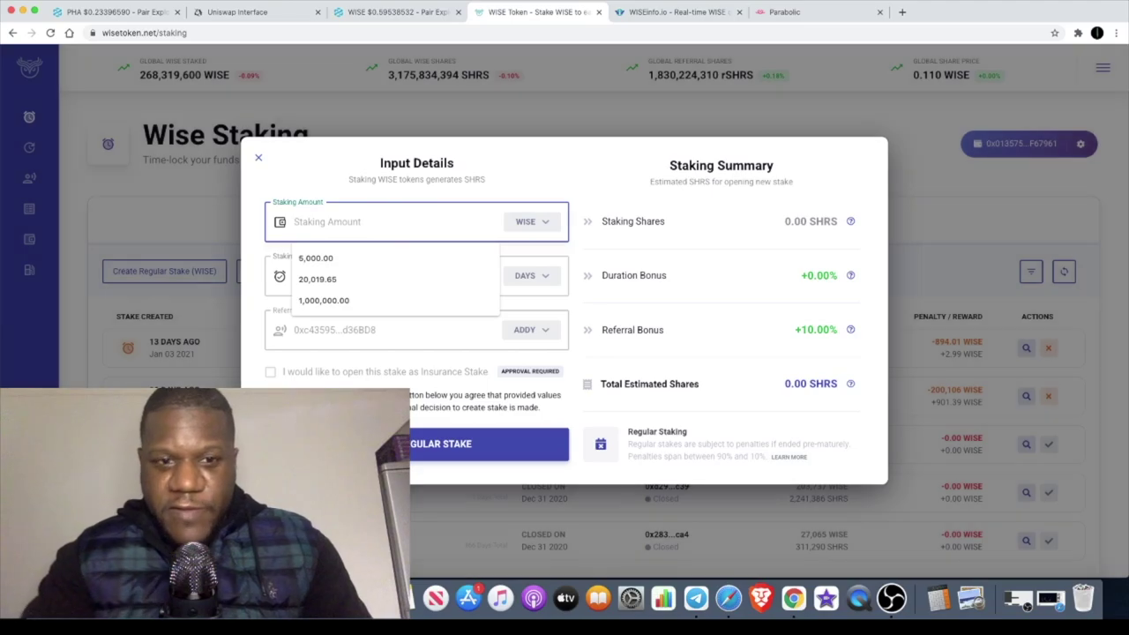
pyautogui.write('1000')
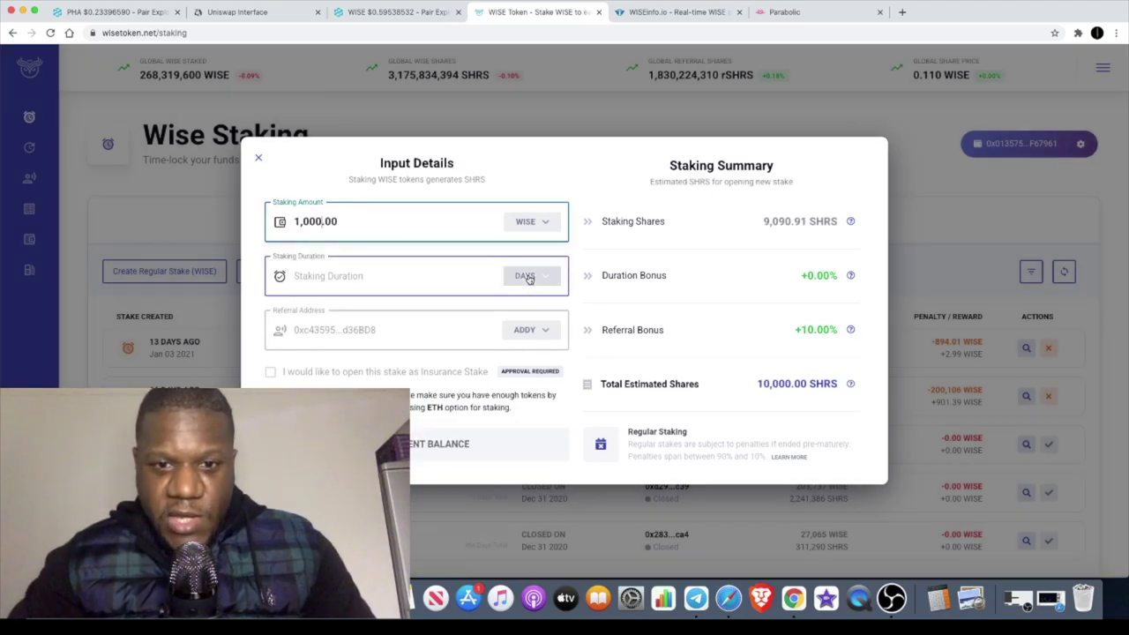
# Step: Inspect the staking duration, referral address and insurance options of the regular WISE stake, closing the form without creating the stake
pyautogui.click(526, 276)
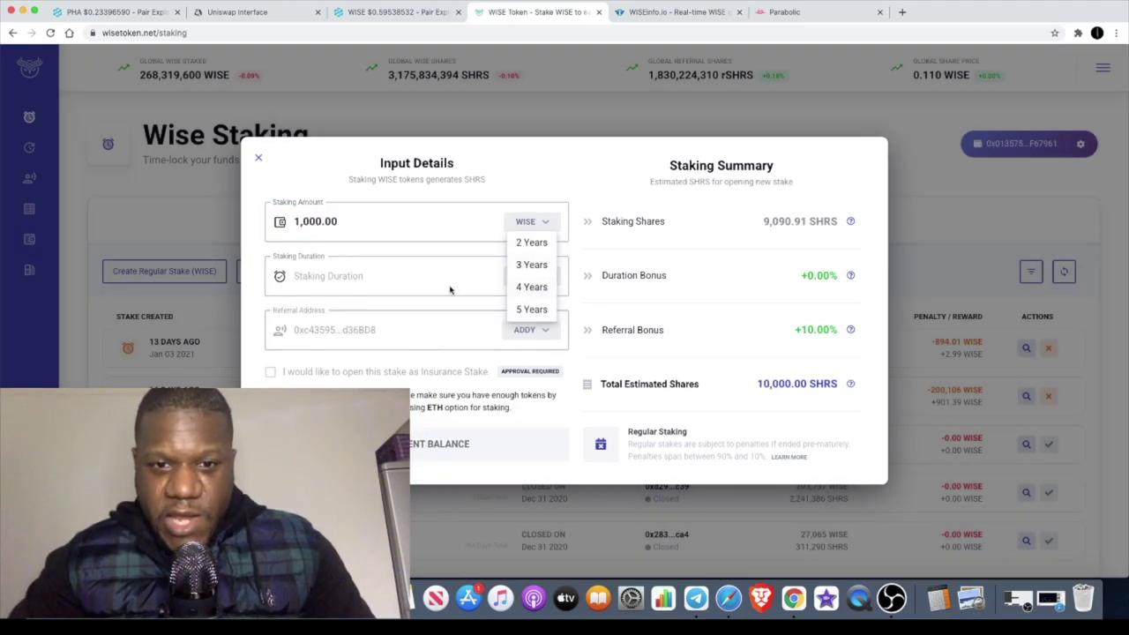
pyautogui.click(426, 280)
pyautogui.click(418, 275)
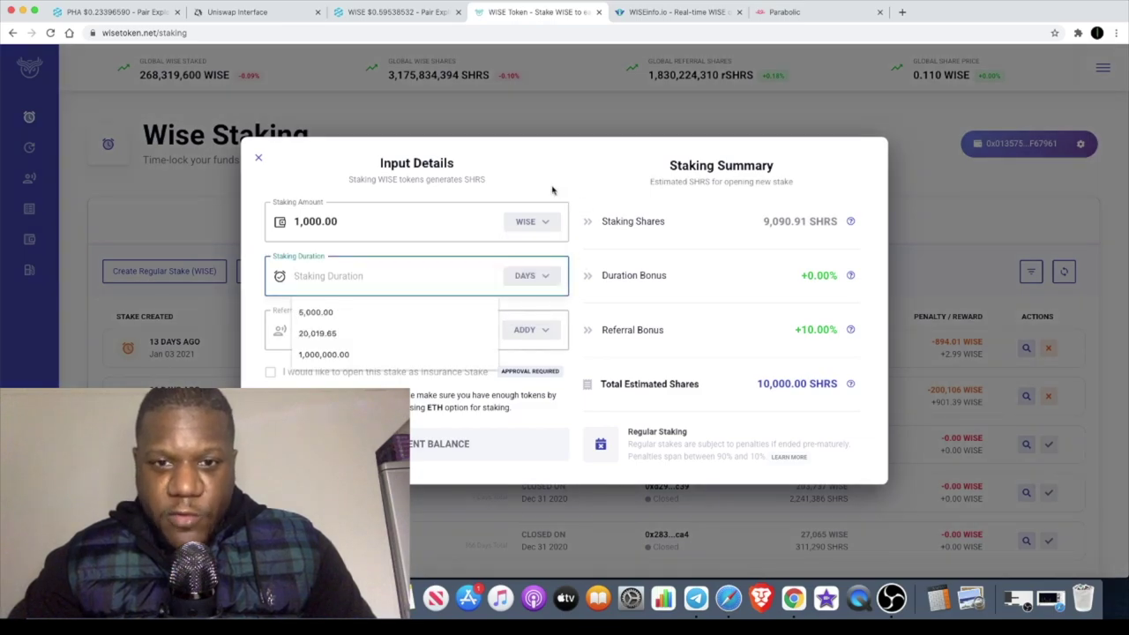
pyautogui.click(499, 313)
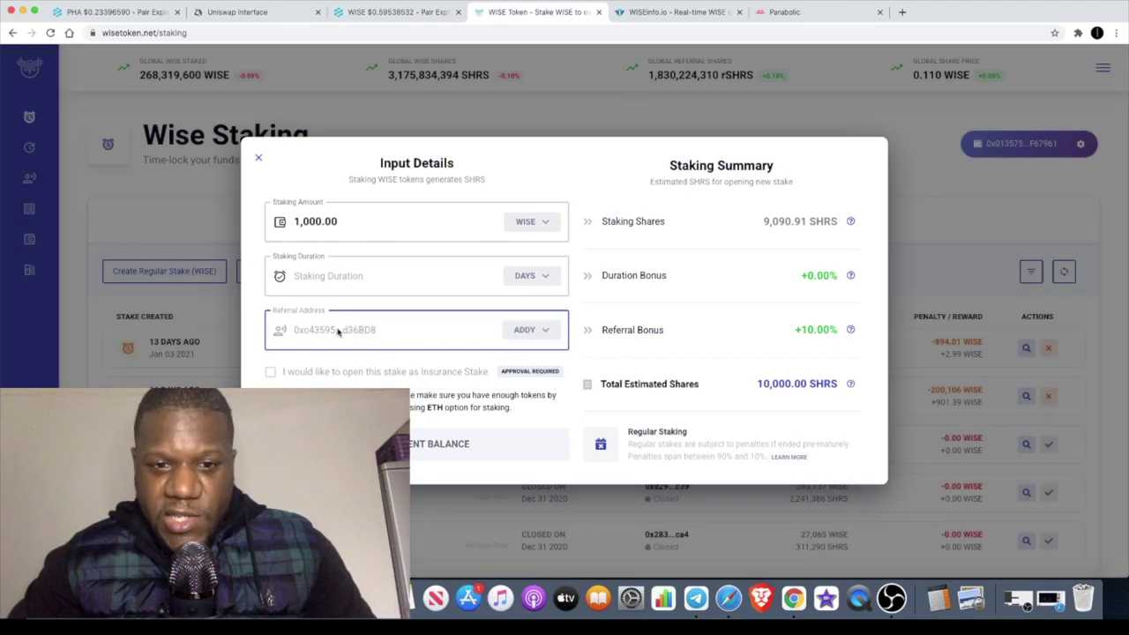
pyautogui.click(317, 373)
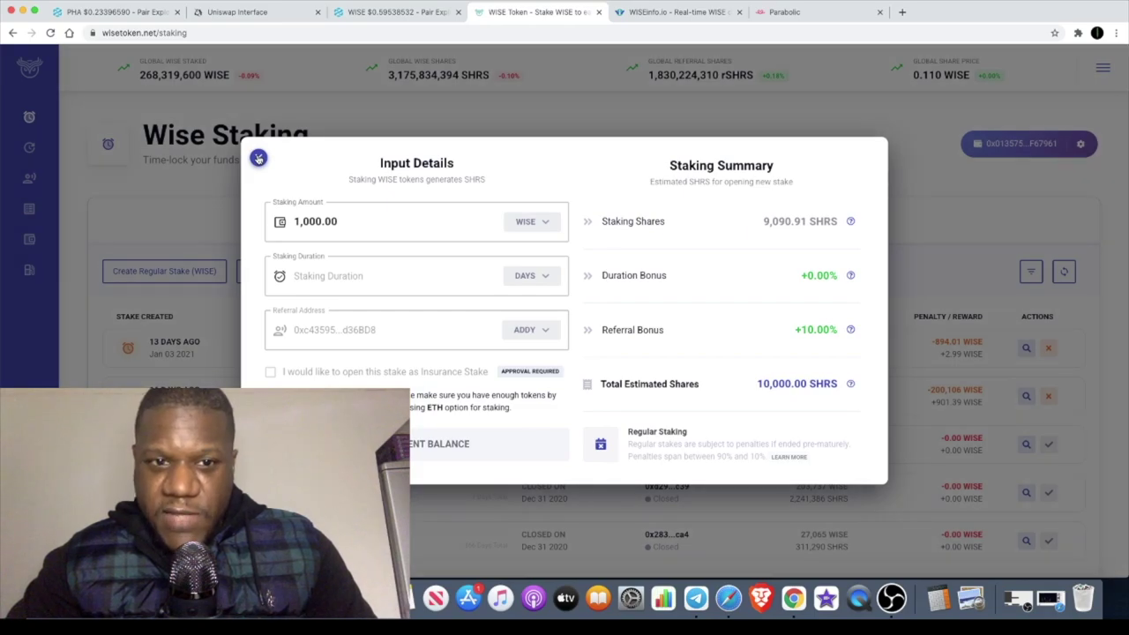
pyautogui.click(258, 158)
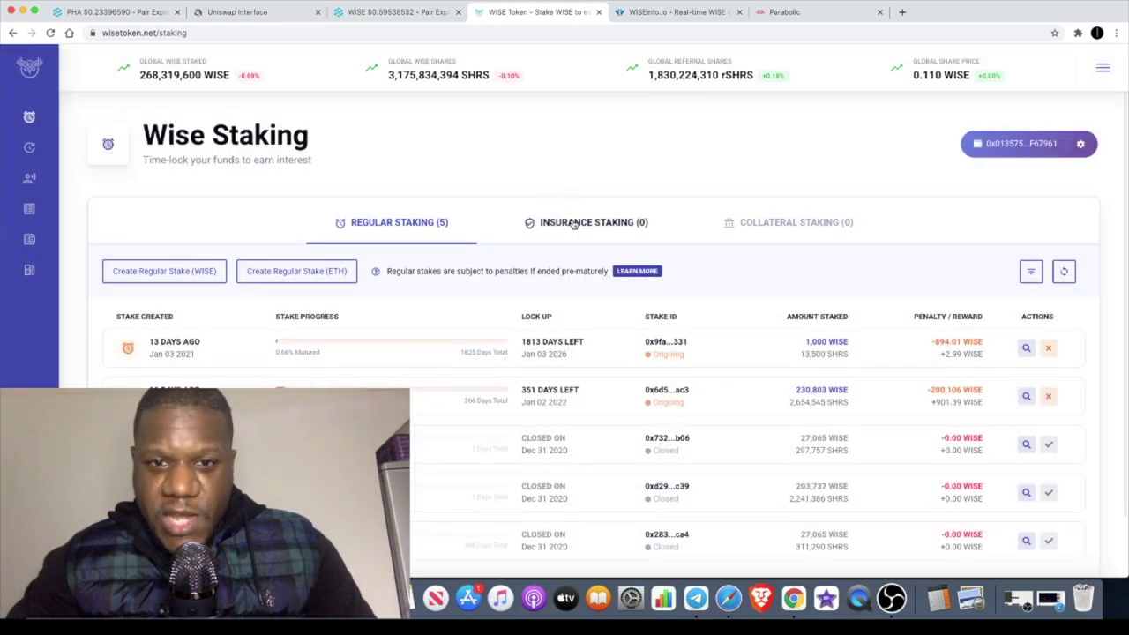
# Step: Review the insurance rules for a WISE insurance stake without approving the contract, and compare the insurance section with the existing regular stakes
pyautogui.click(573, 224)
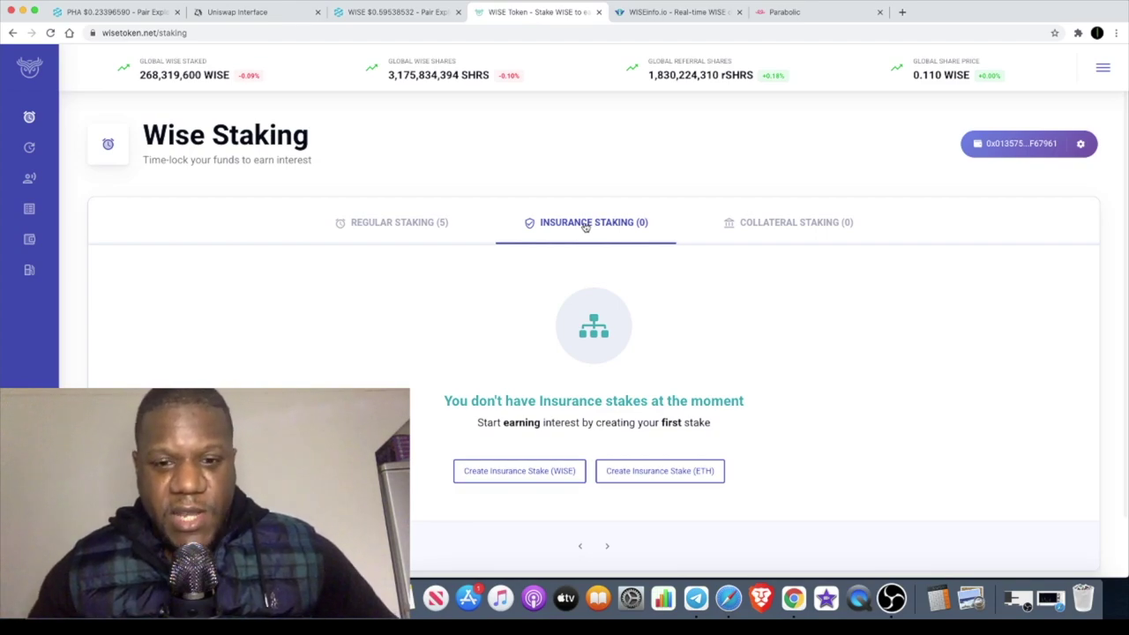
pyautogui.click(522, 476)
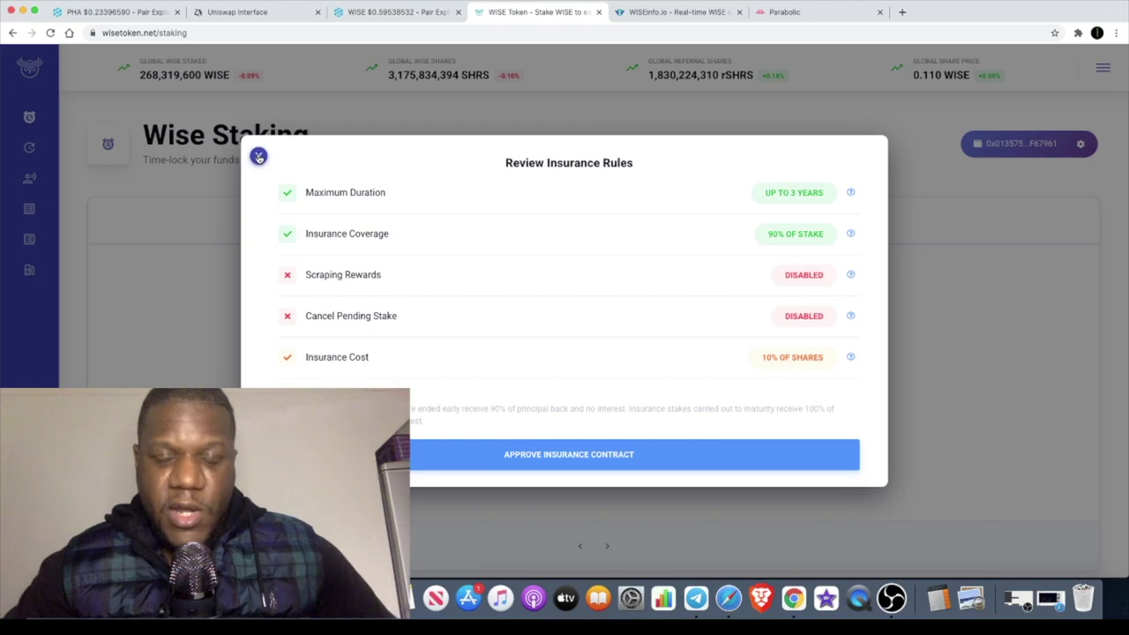
pyautogui.click(258, 157)
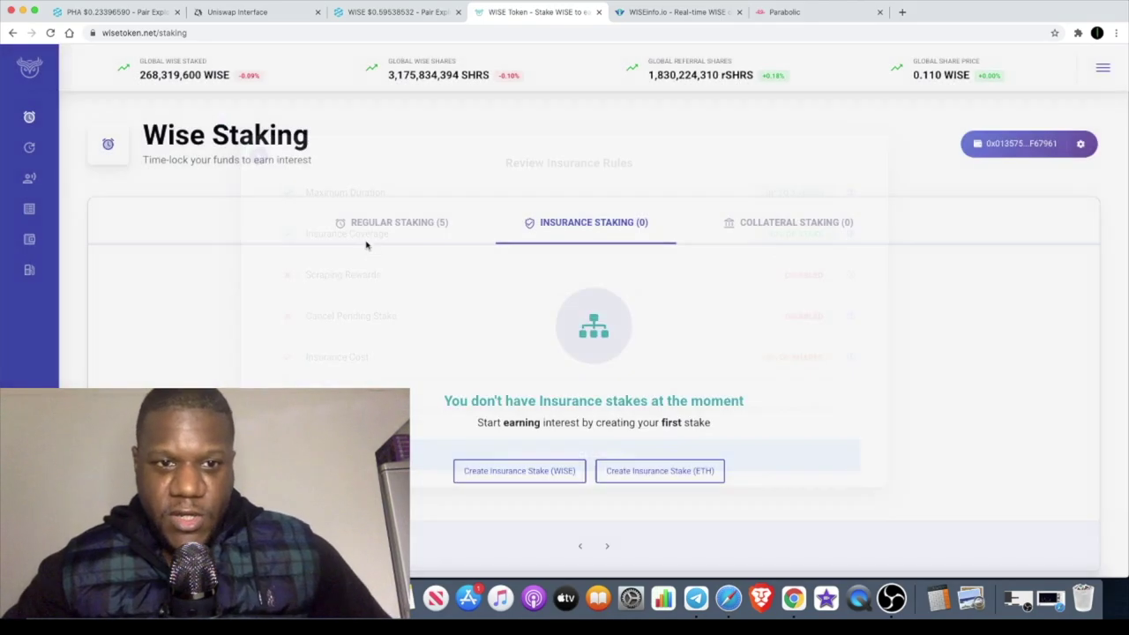
pyautogui.click(386, 226)
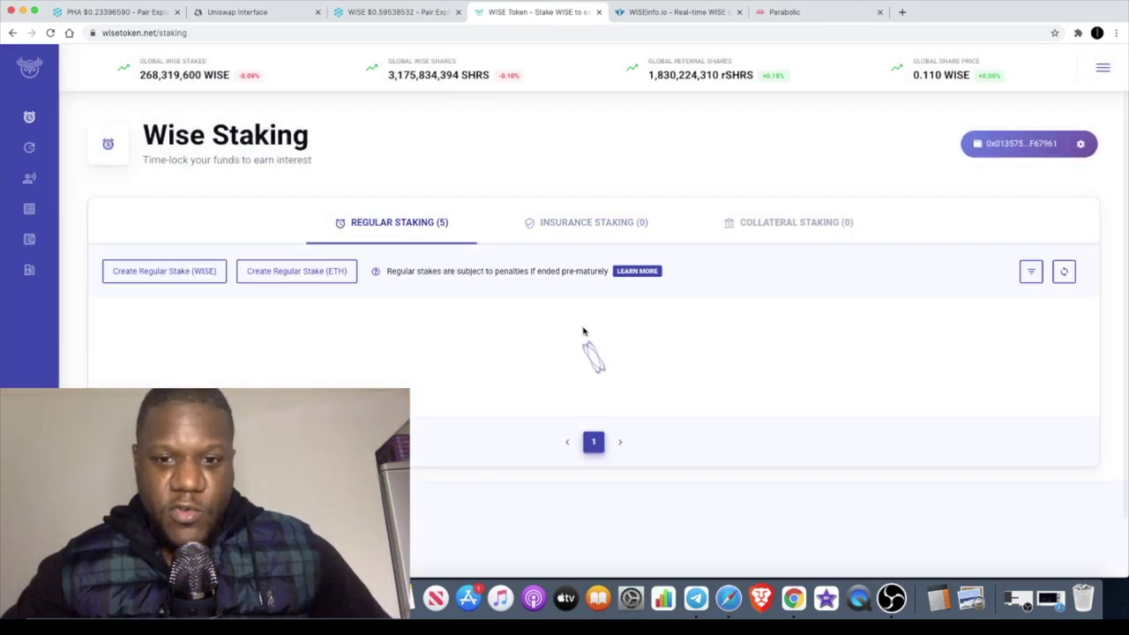
pyautogui.click(592, 224)
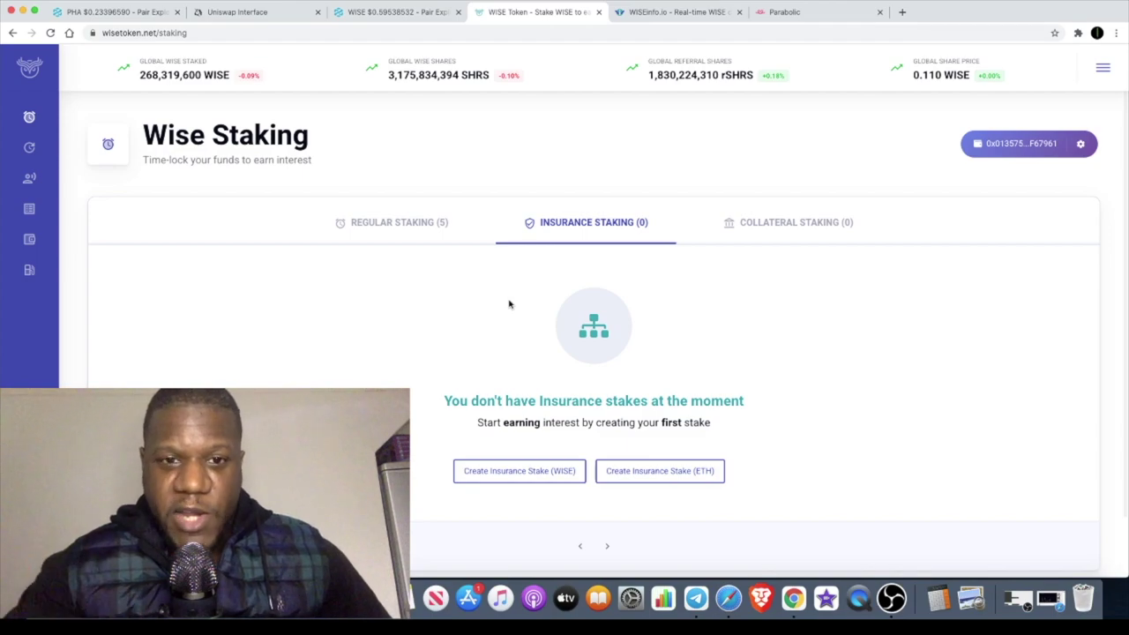
pyautogui.click(384, 222)
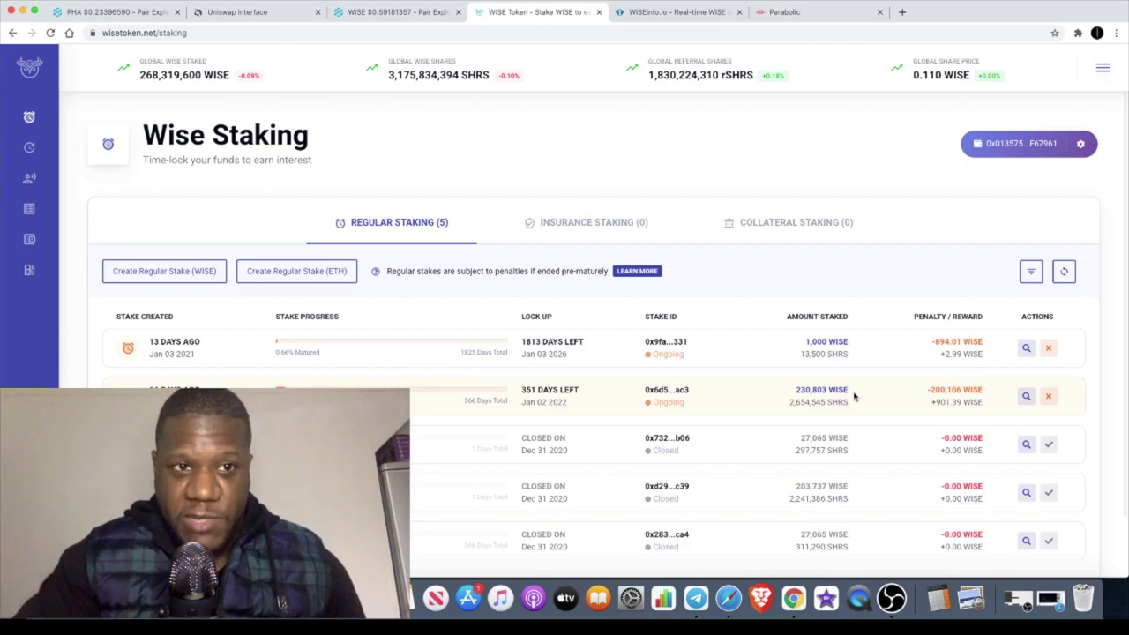
# Step: Revisit the PHA/USD daily chart and examine the January price history on the WISE/USD 4-hour chart
pyautogui.click(152, 13)
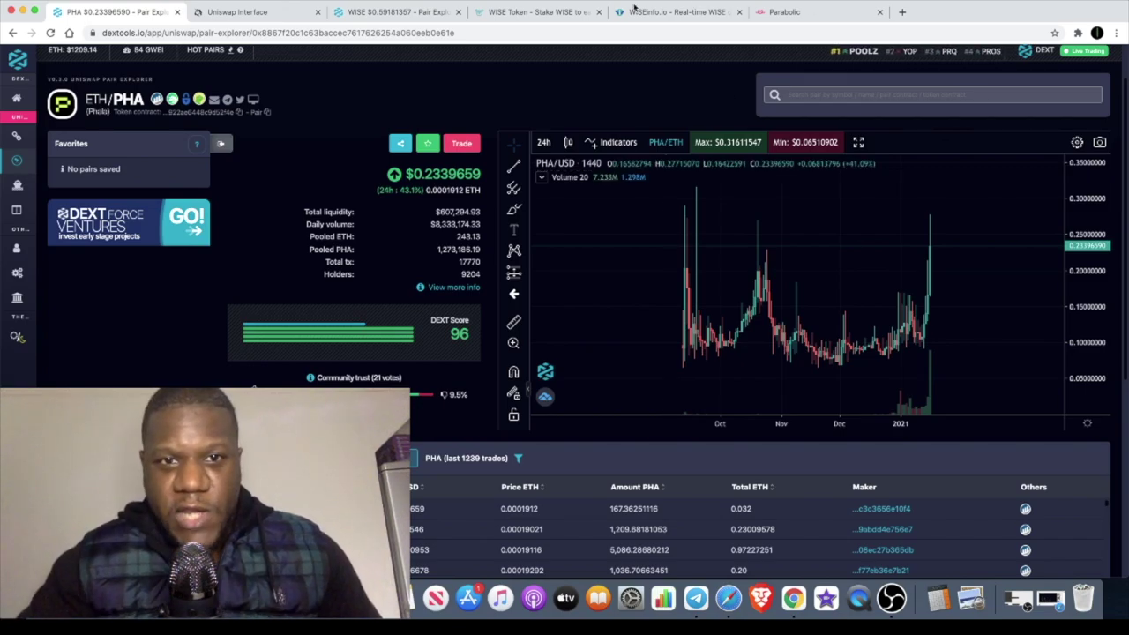
pyautogui.click(383, 14)
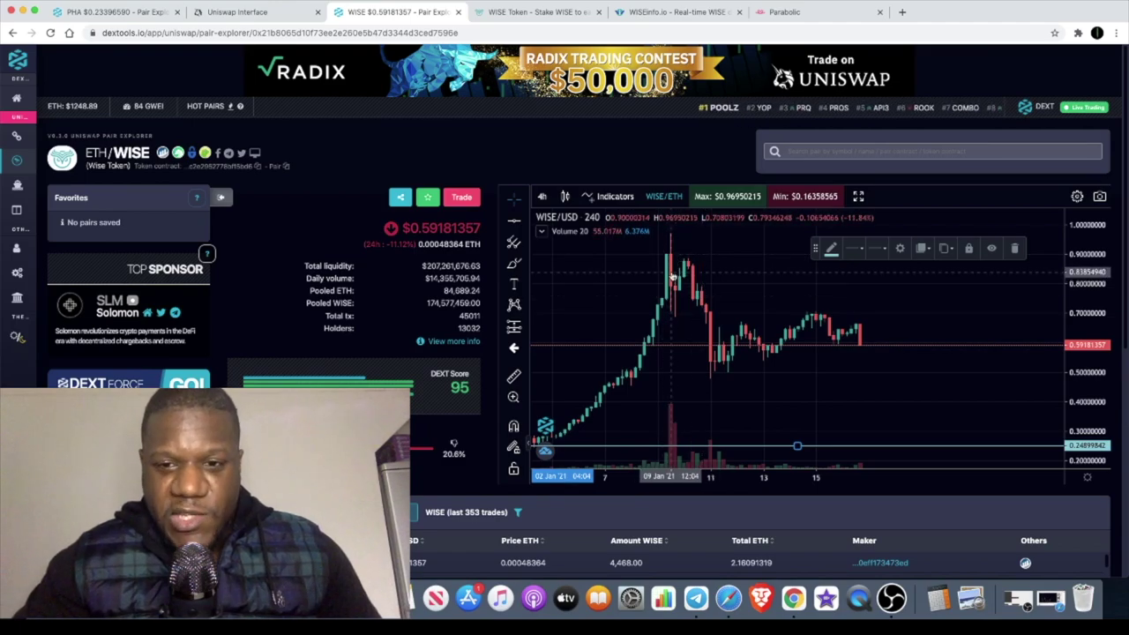
pyautogui.scroll(-3, 778, 365)
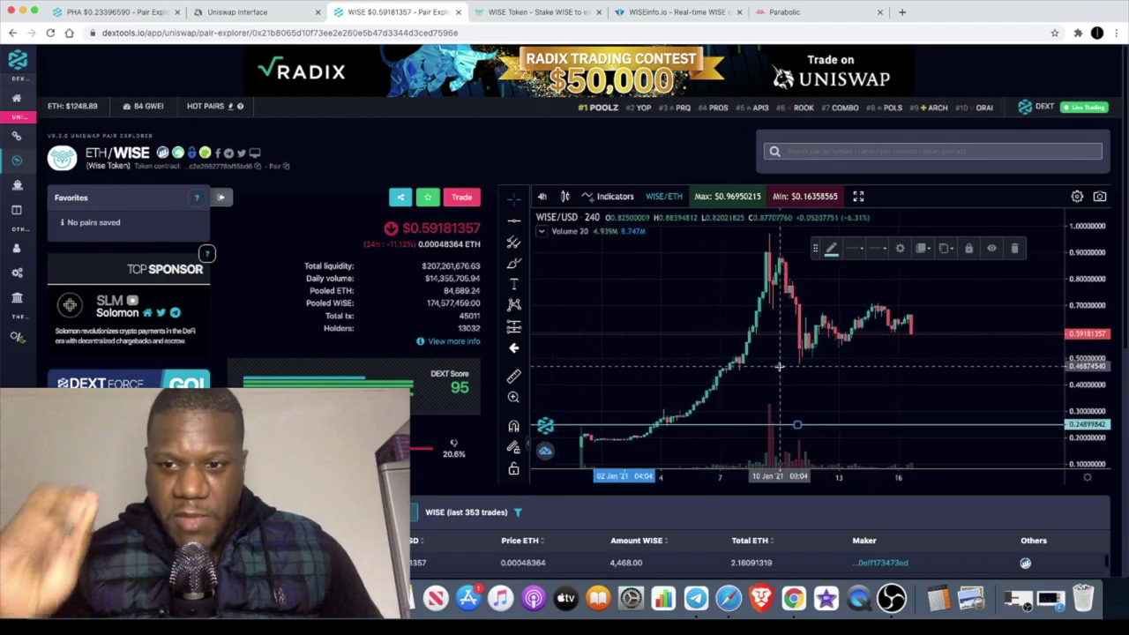